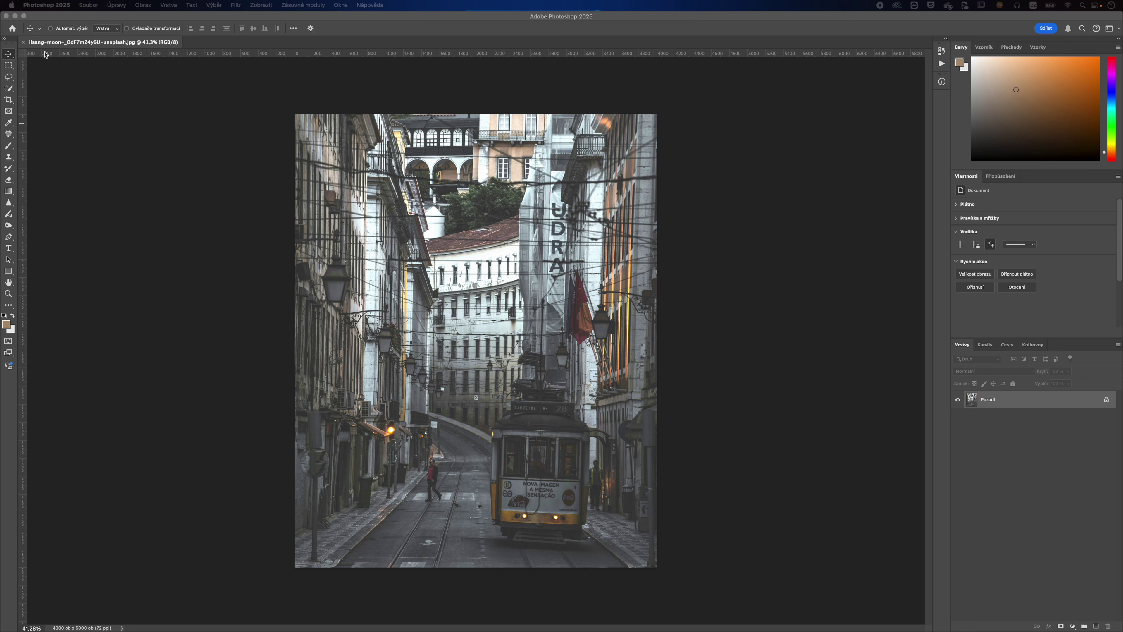
# Close the Lisbon tram photo view and show the Photoshop Home screen with recent files.
pyautogui.click(12, 28)
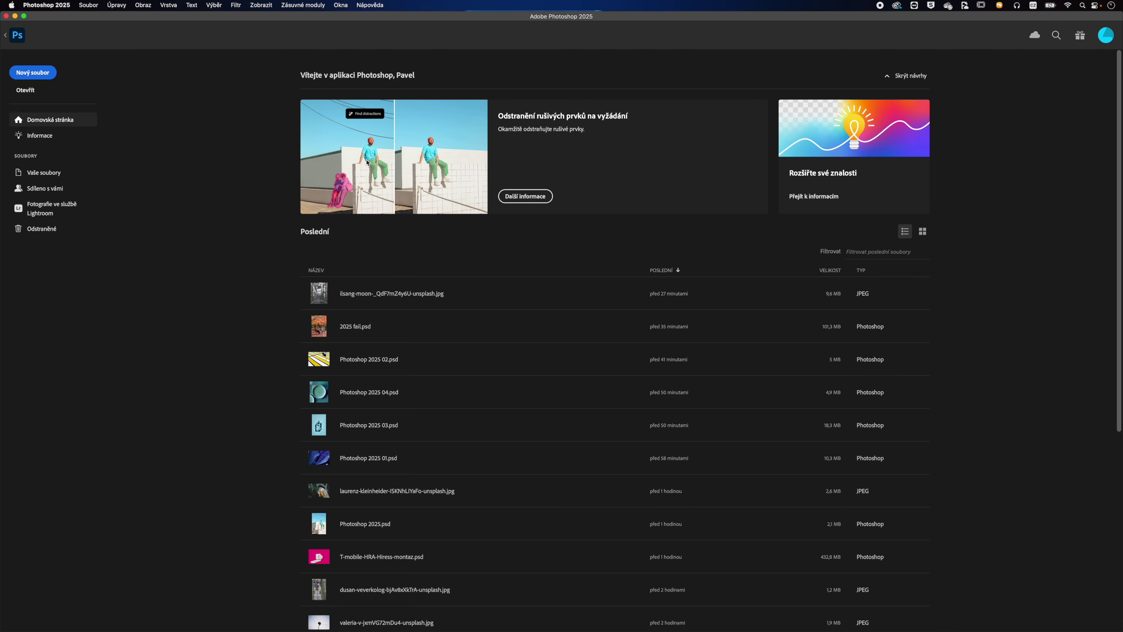
# Watch the 'Další informace' distraction-removal tutorial, then close it and its sample document with Hotovo.
pyautogui.click(522, 197)
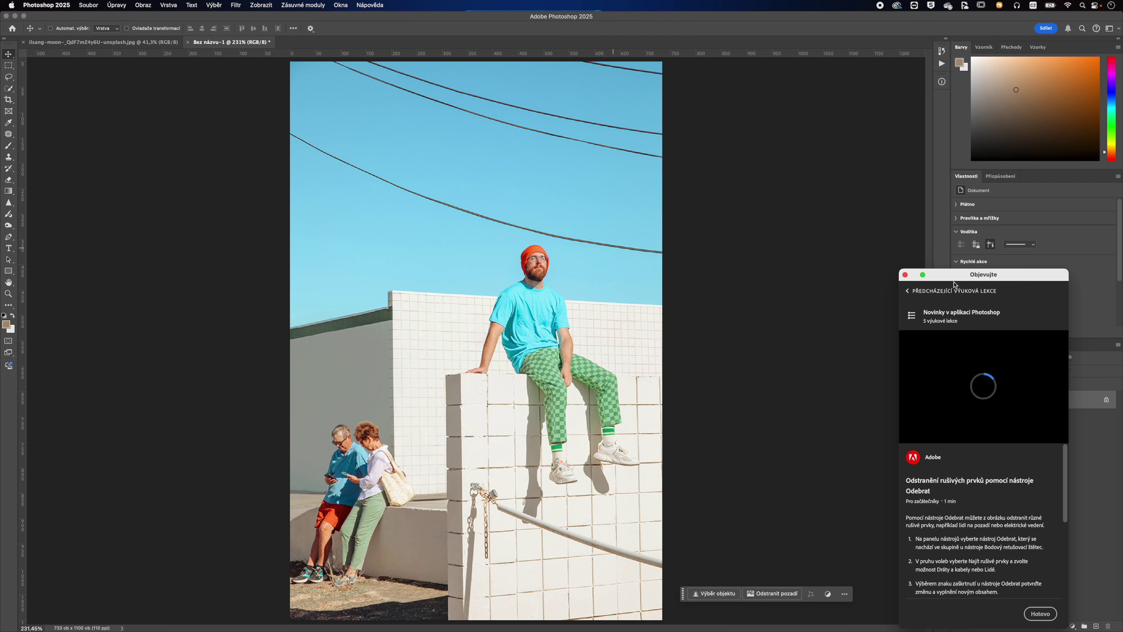
pyautogui.moveTo(953, 277); pyautogui.dragTo(846, 196)
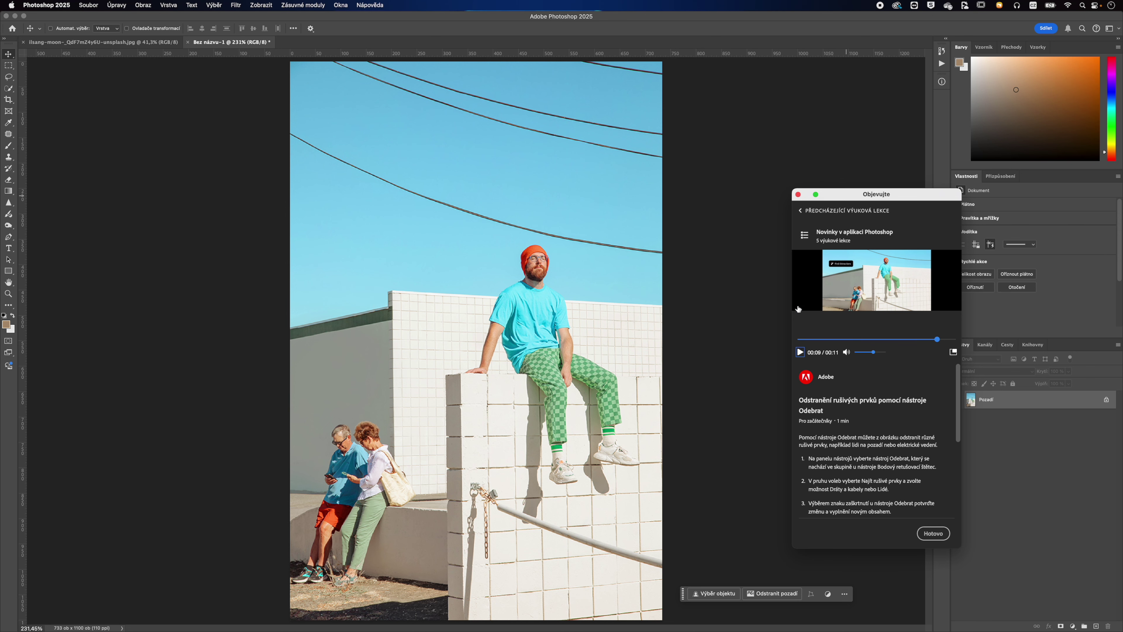
pyautogui.click(798, 195)
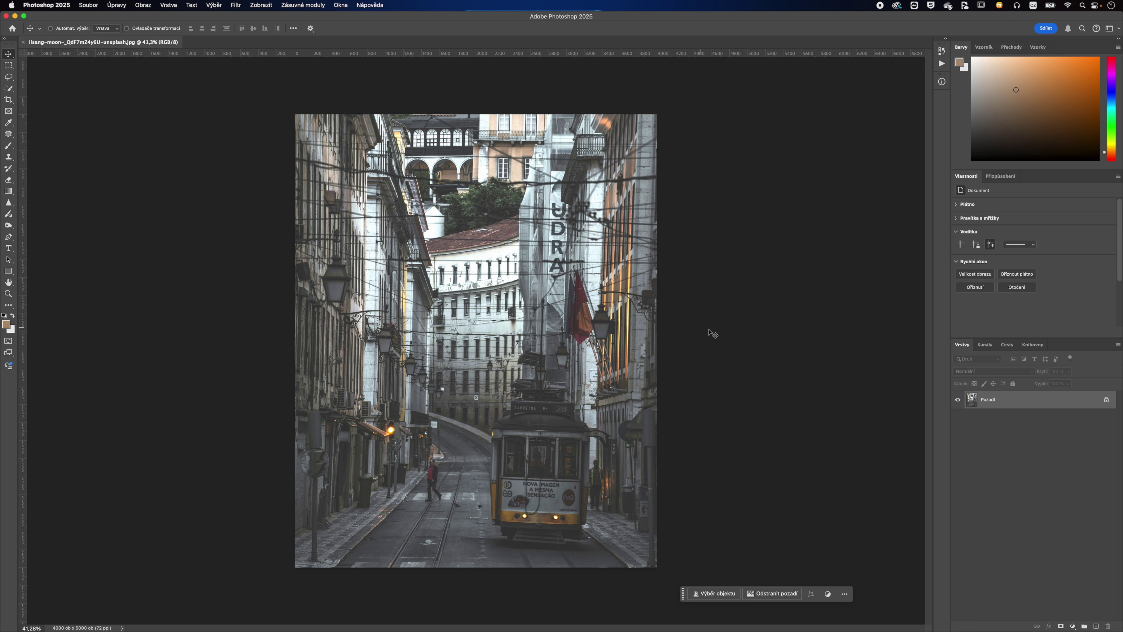
# Select the Remove tool in Automatic mode and add an empty layer above the background.
pyautogui.moveTo(683, 594); pyautogui.dragTo(677, 596)
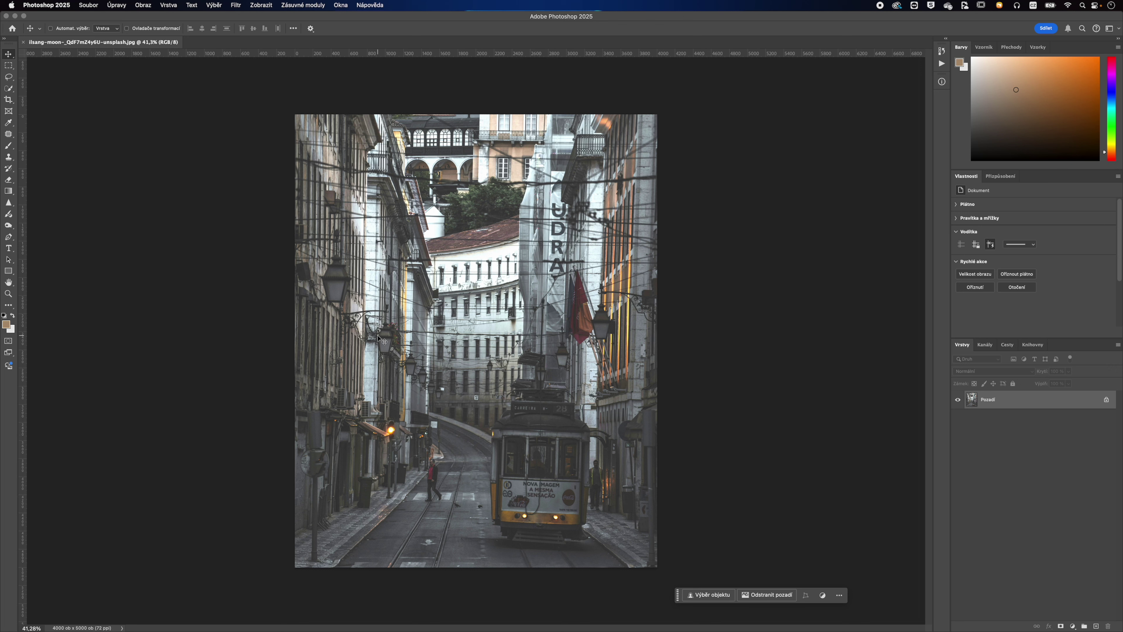
pyautogui.click(9, 133)
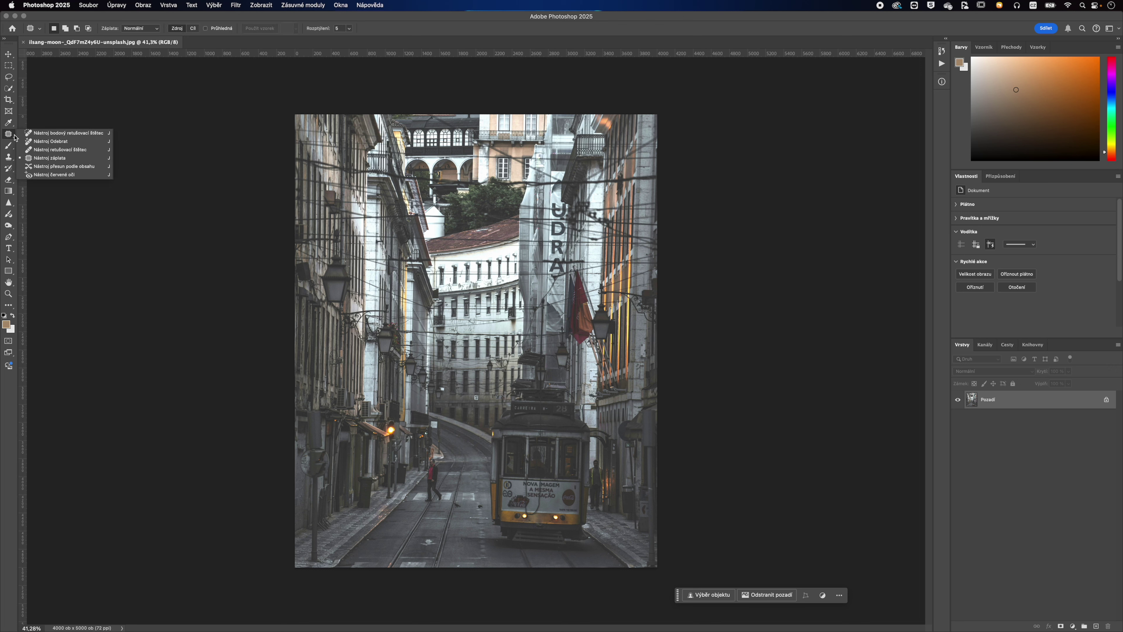
pyautogui.click(48, 141)
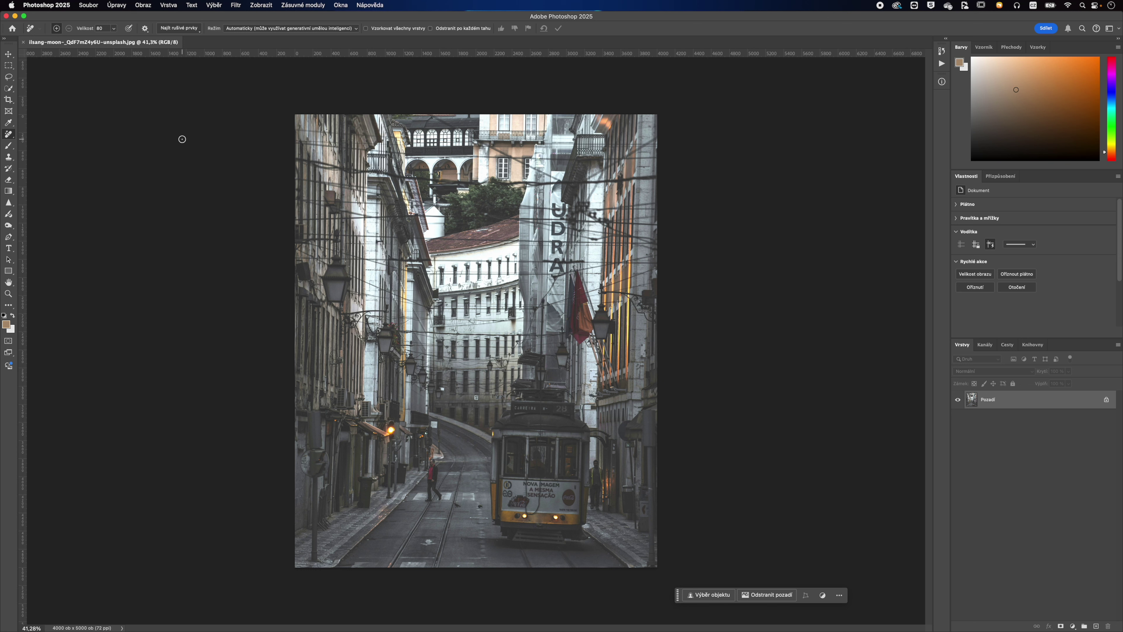
pyautogui.click(308, 30)
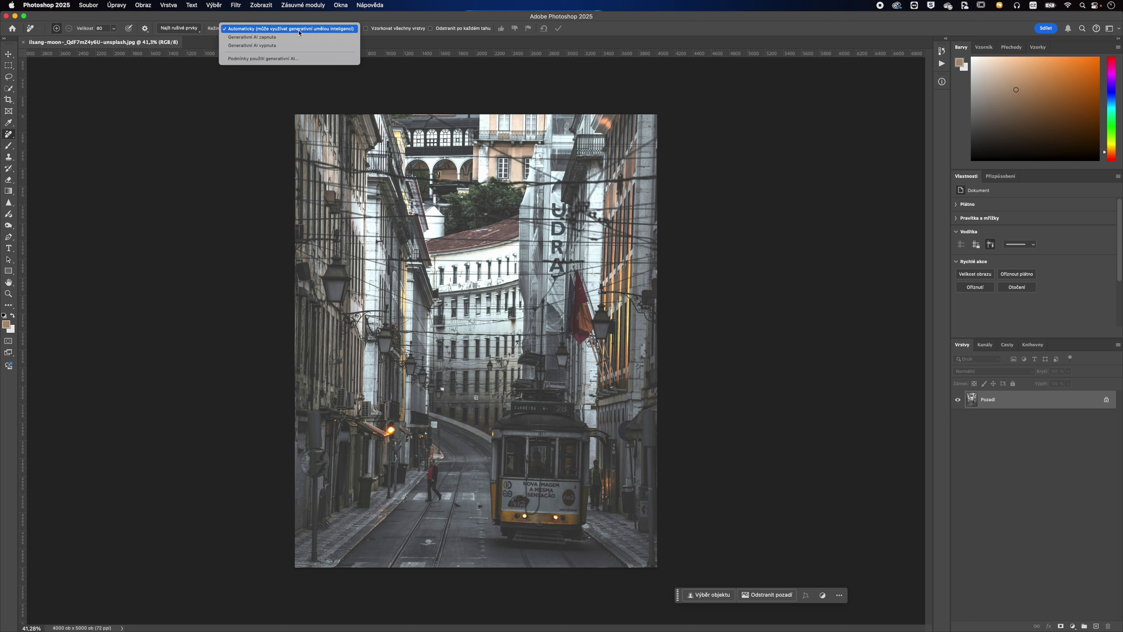
pyautogui.click(277, 29)
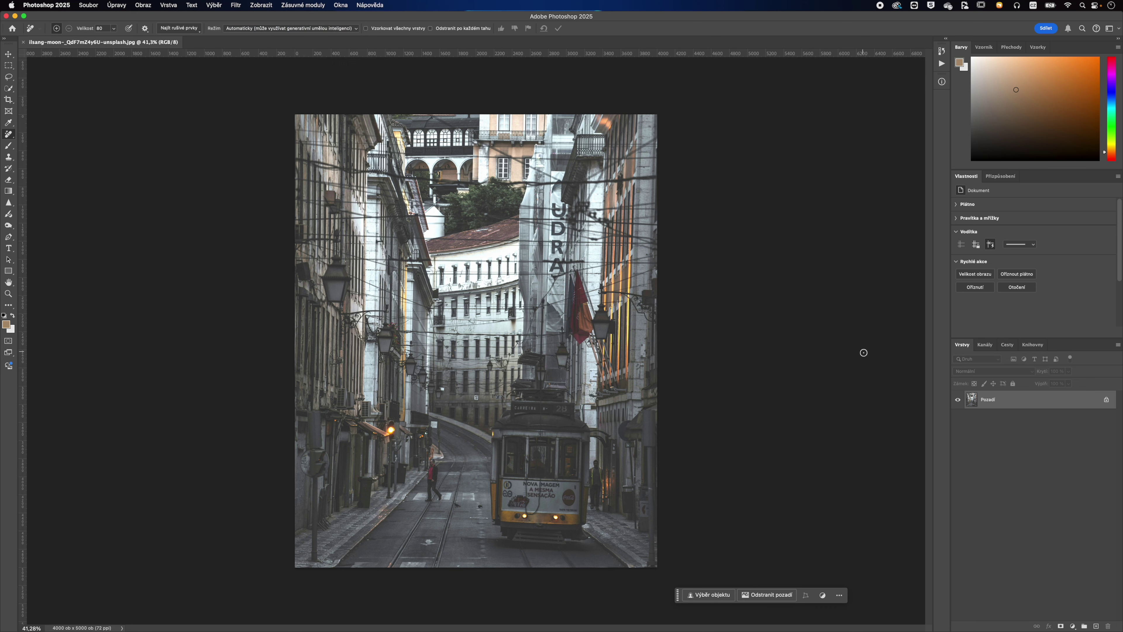
pyautogui.click(1094, 626)
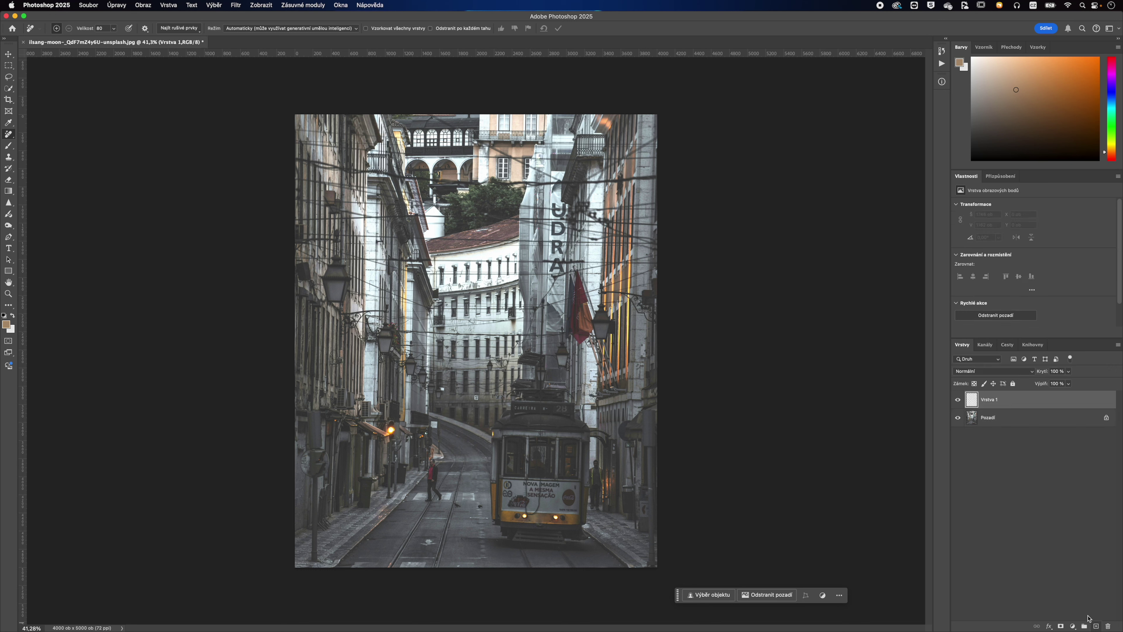
# Rename the new layer Vrstva 1 to 'retuš'.
pyautogui.doubleClick(989, 399)
pyautogui.write('retuš')
pyautogui.press('Return')
# With Sample All Layers on, auto-remove wires and cables via Najít rušivé prvky > Dráty a kabely.
pyautogui.click(366, 28)
pyautogui.click(196, 31)
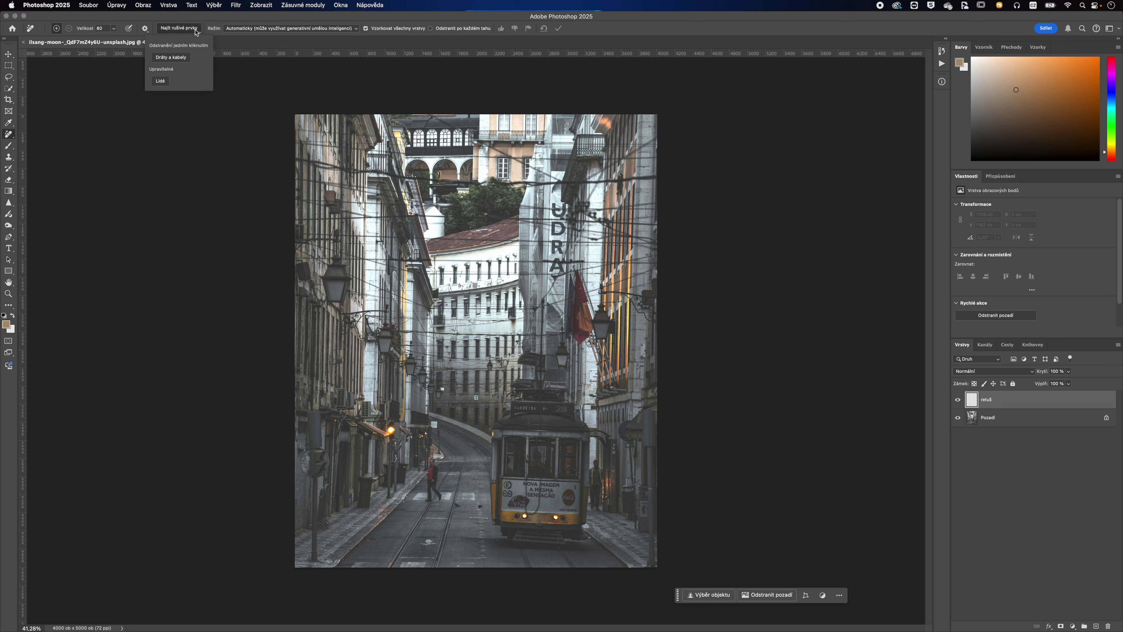
pyautogui.click(170, 58)
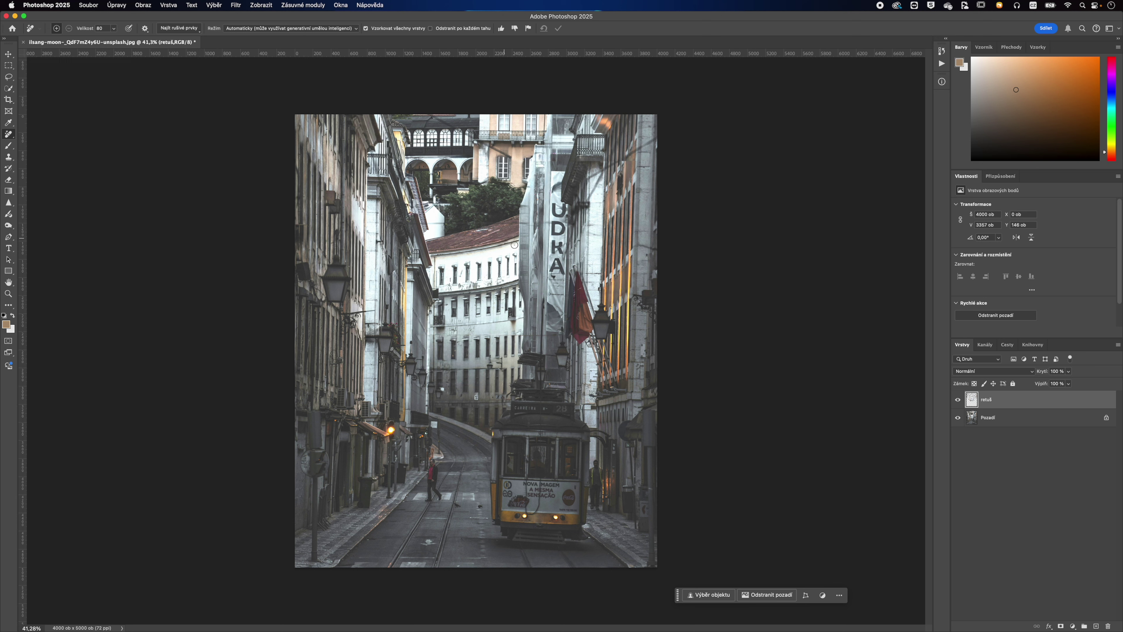
# Compare the photo with and without the retuš layer, then add a layer mask to it.
pyautogui.click(958, 399)
pyautogui.click(959, 399)
pyautogui.click(1061, 626)
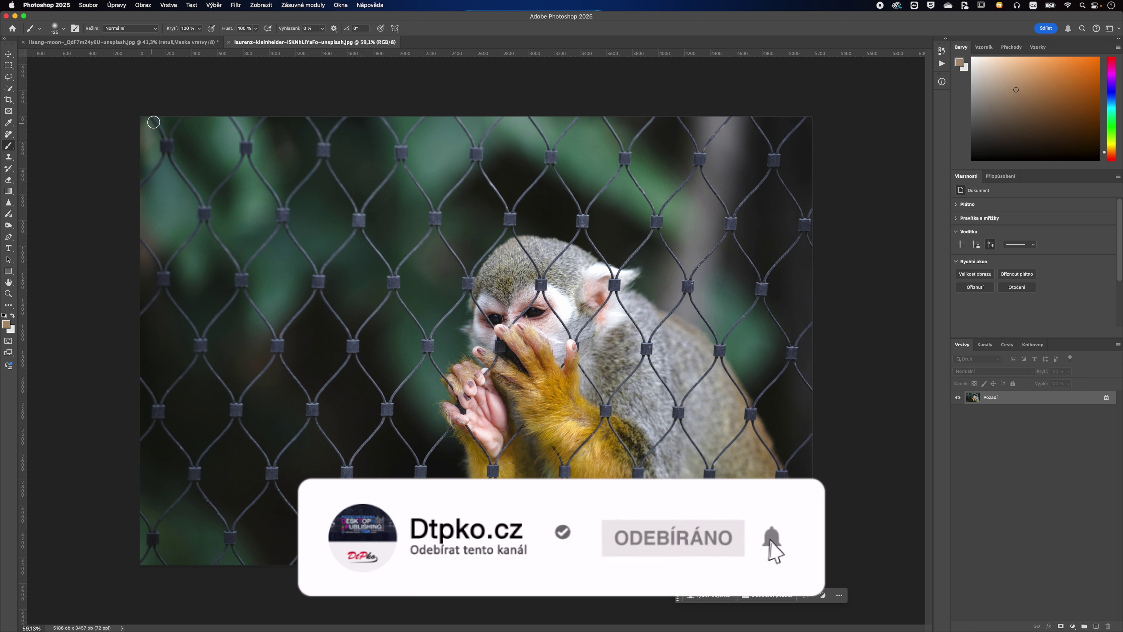
# On the monkey photo, auto-remove the fence wires with Remove tool's Dráty a kabely option.
pyautogui.click(8, 134)
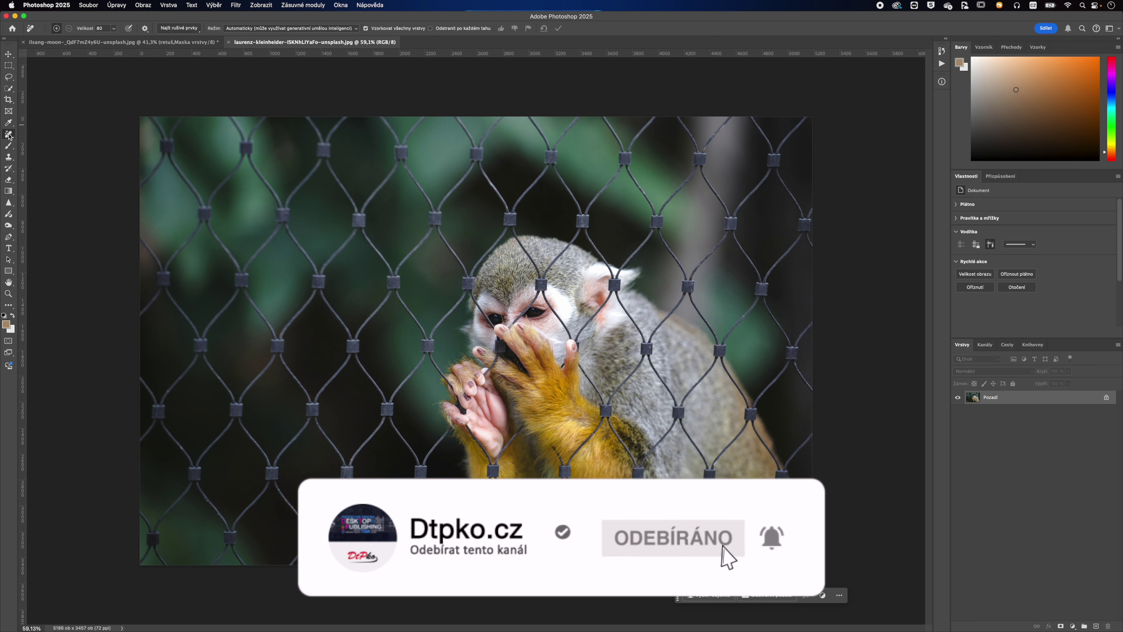
pyautogui.click(189, 29)
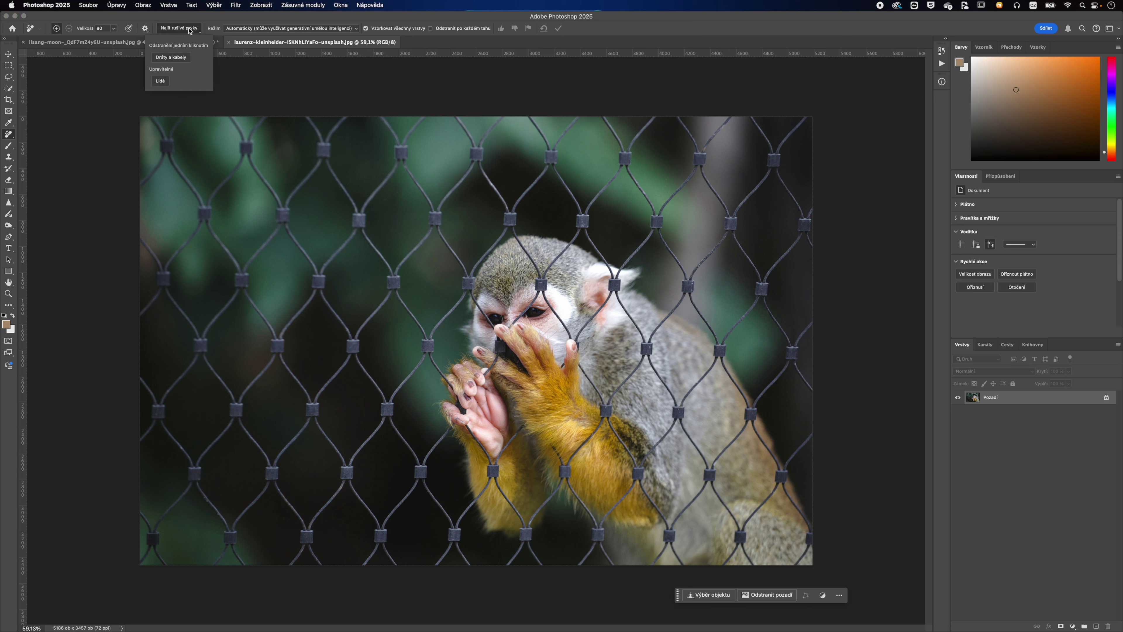
pyautogui.click(170, 58)
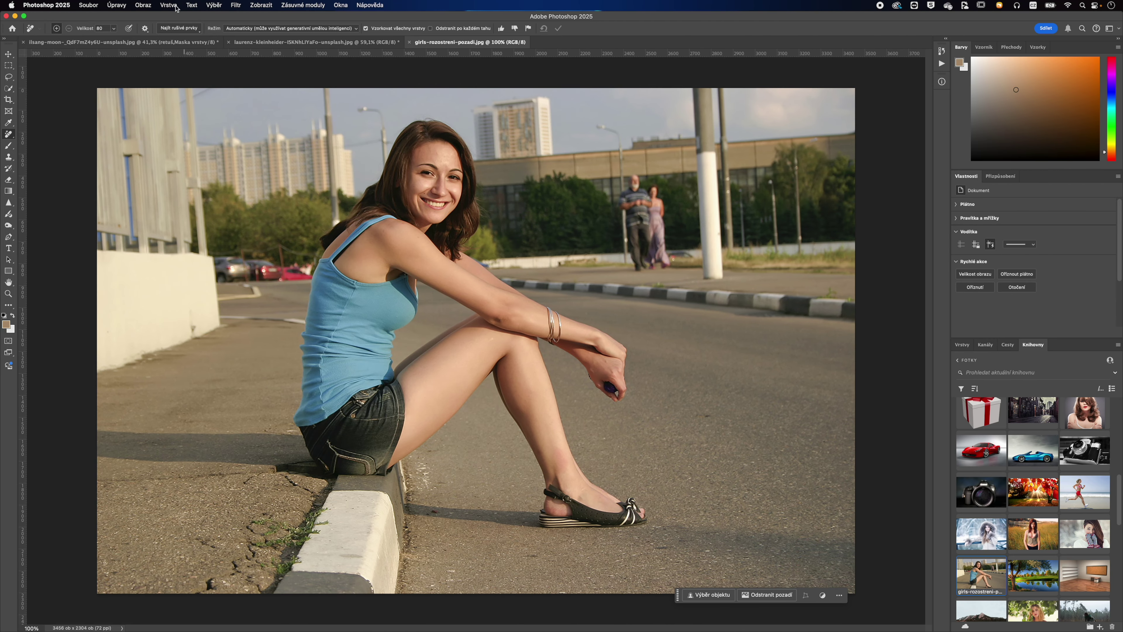
pyautogui.click(187, 29)
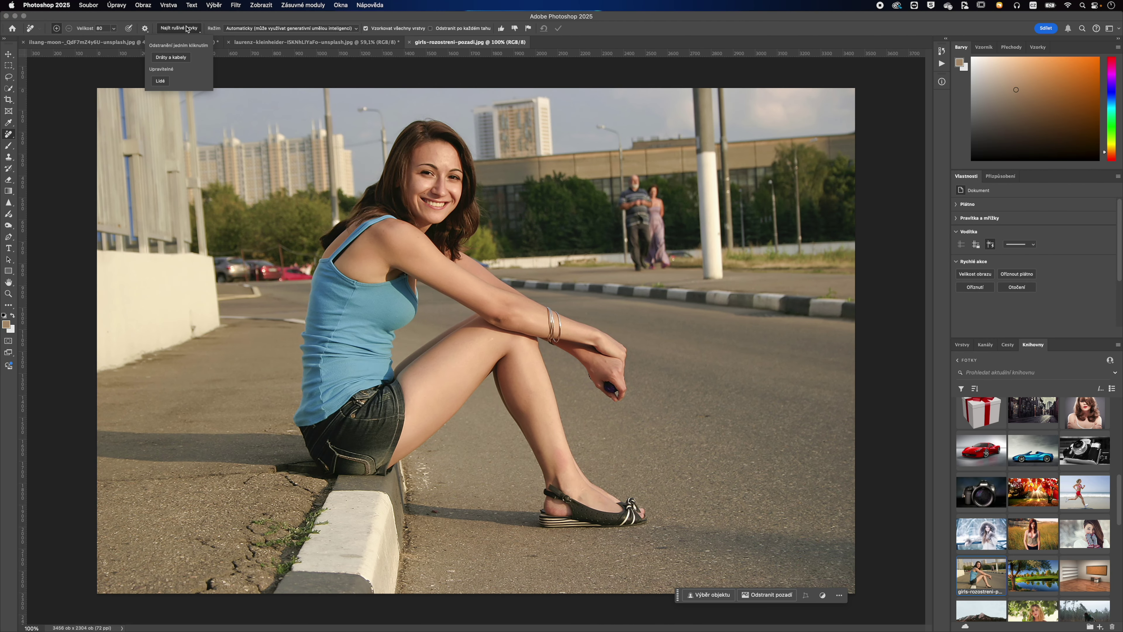
# Remove the overhead wires (Dráty a kabely) and the two lower-left bystanders (Lidé), then apply.
pyautogui.click(160, 82)
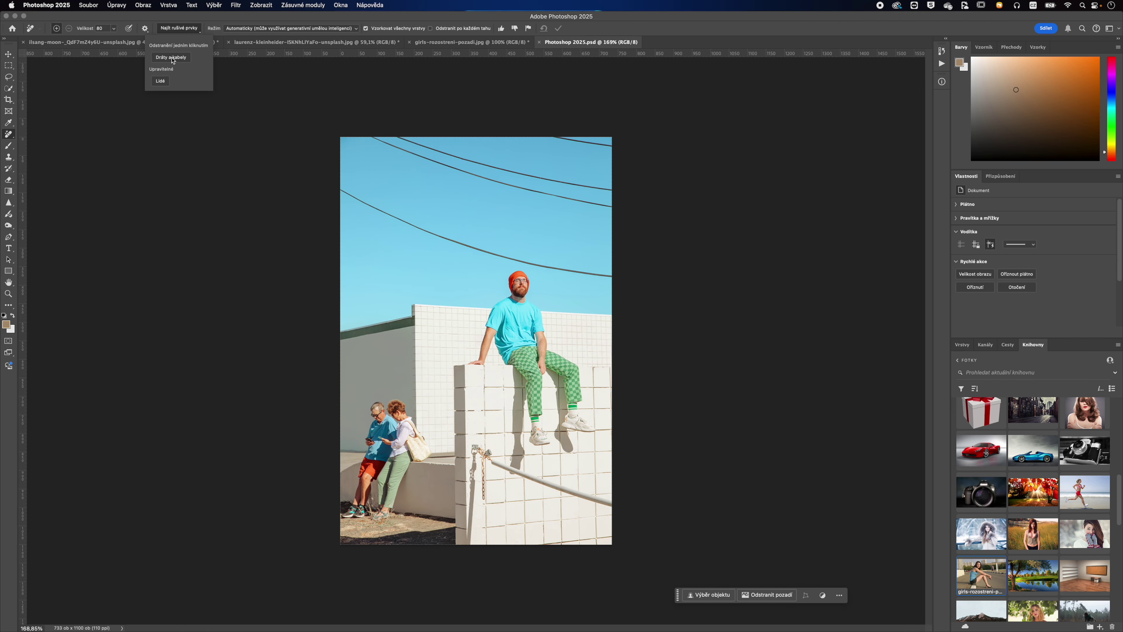
pyautogui.click(172, 58)
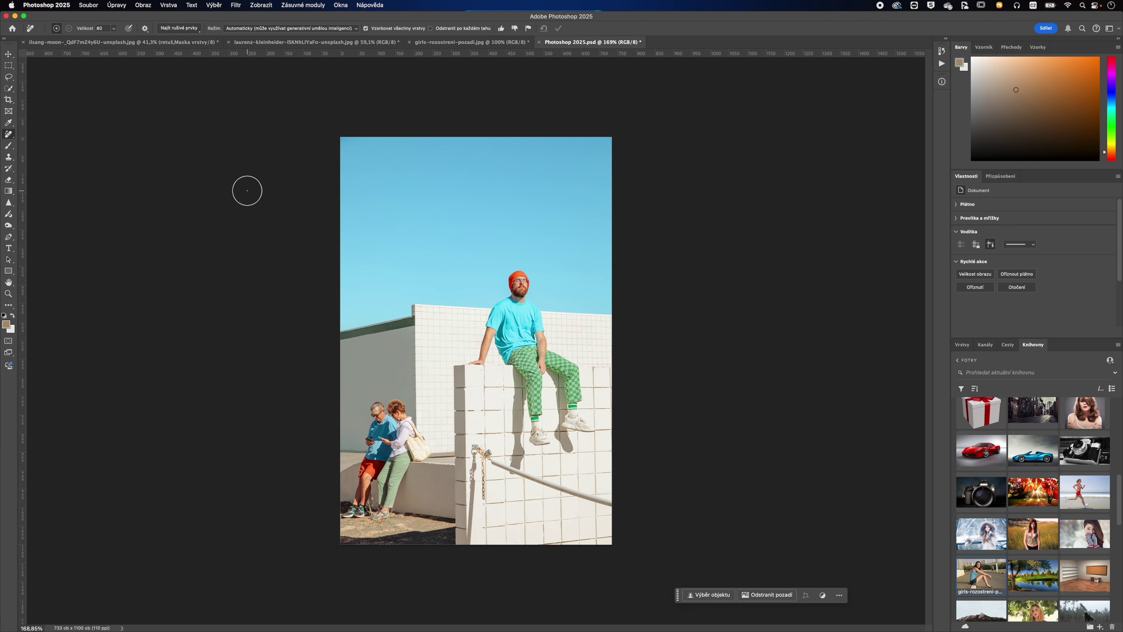
pyautogui.click(186, 28)
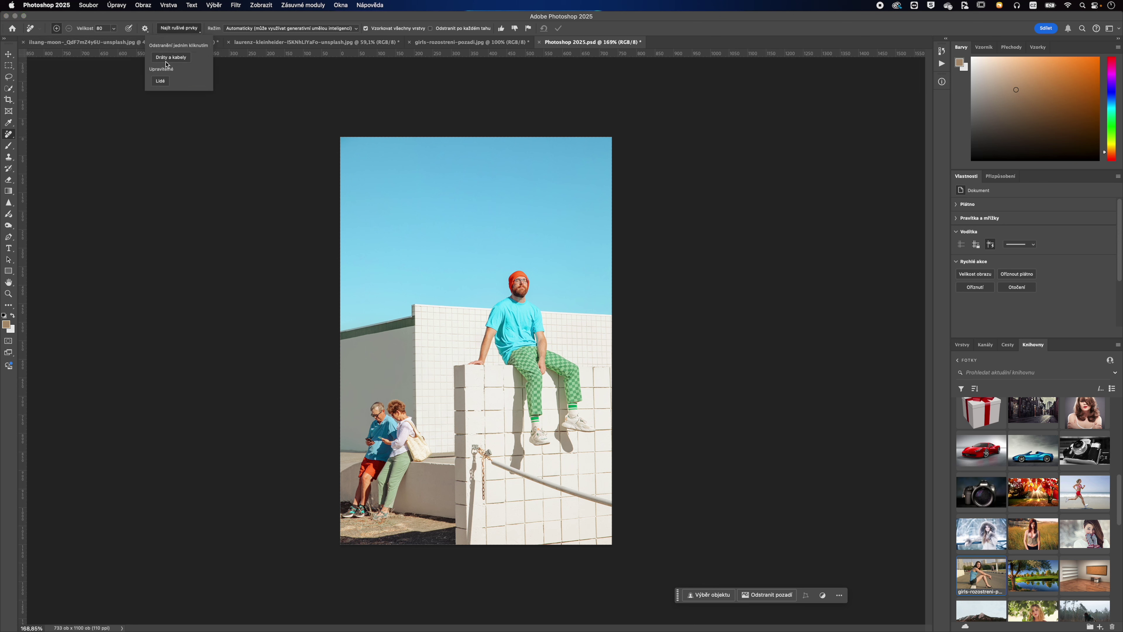
pyautogui.click(161, 81)
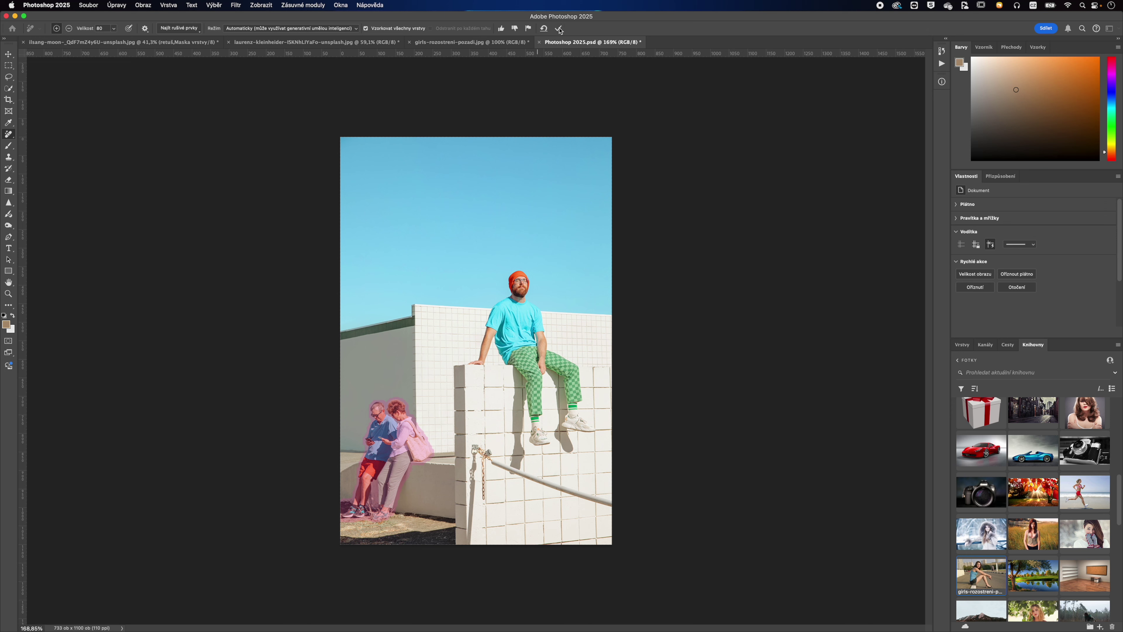
pyautogui.press('Return')
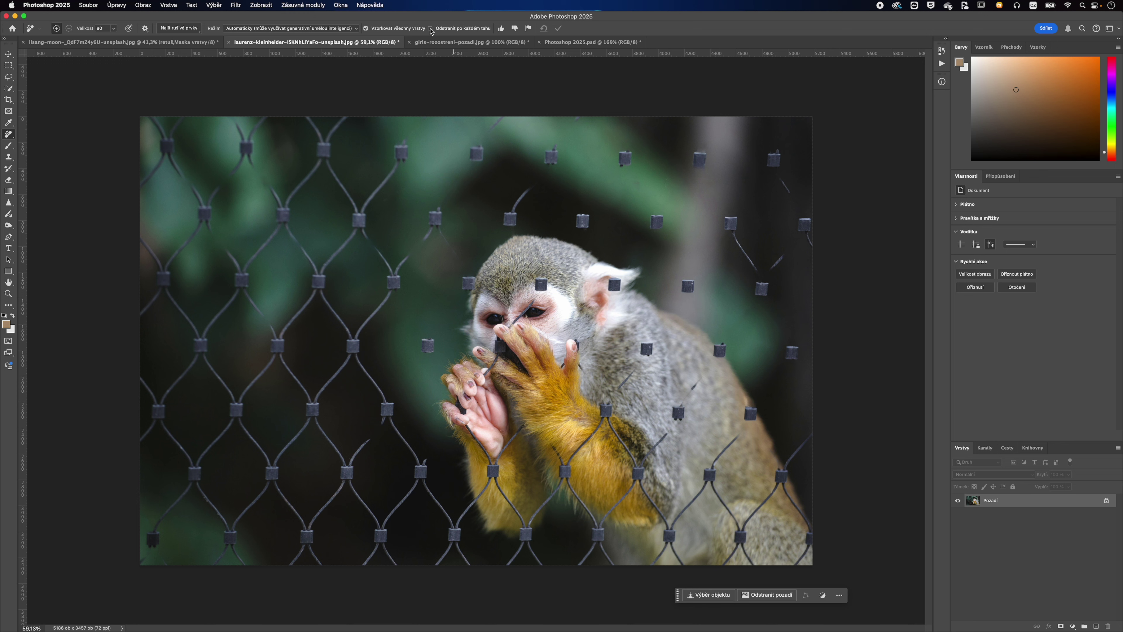
# Enable instant removal and erase the leftover fence knots and wire strand along the top.
pyautogui.click(430, 28)
pyautogui.click(624, 157)
pyautogui.moveTo(698, 163); pyautogui.dragTo(700, 159)
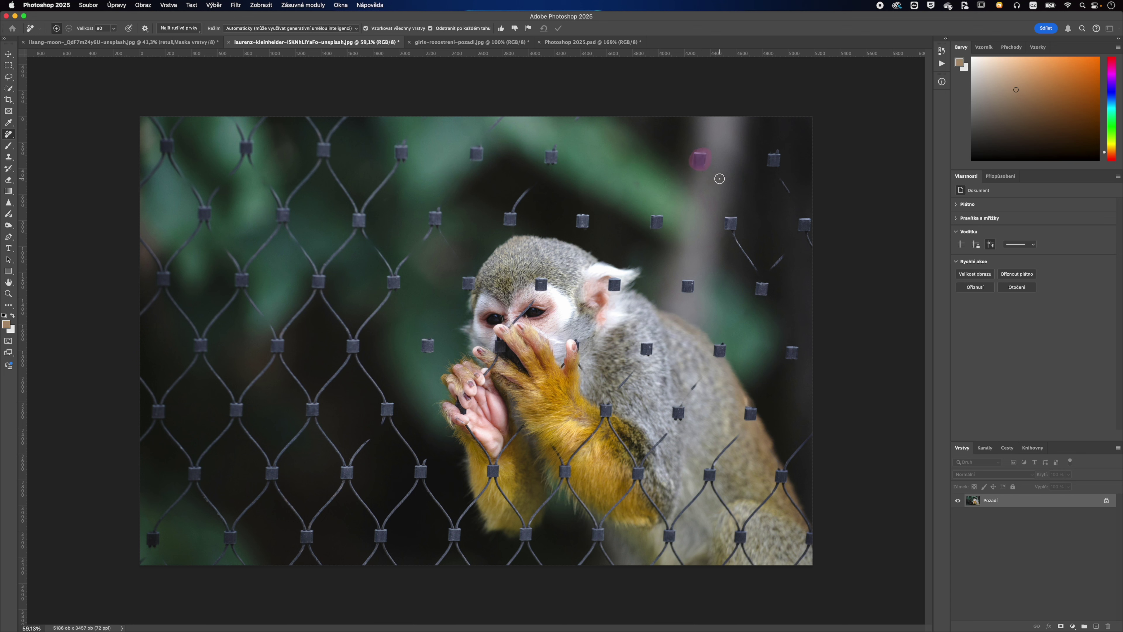
pyautogui.click(772, 157)
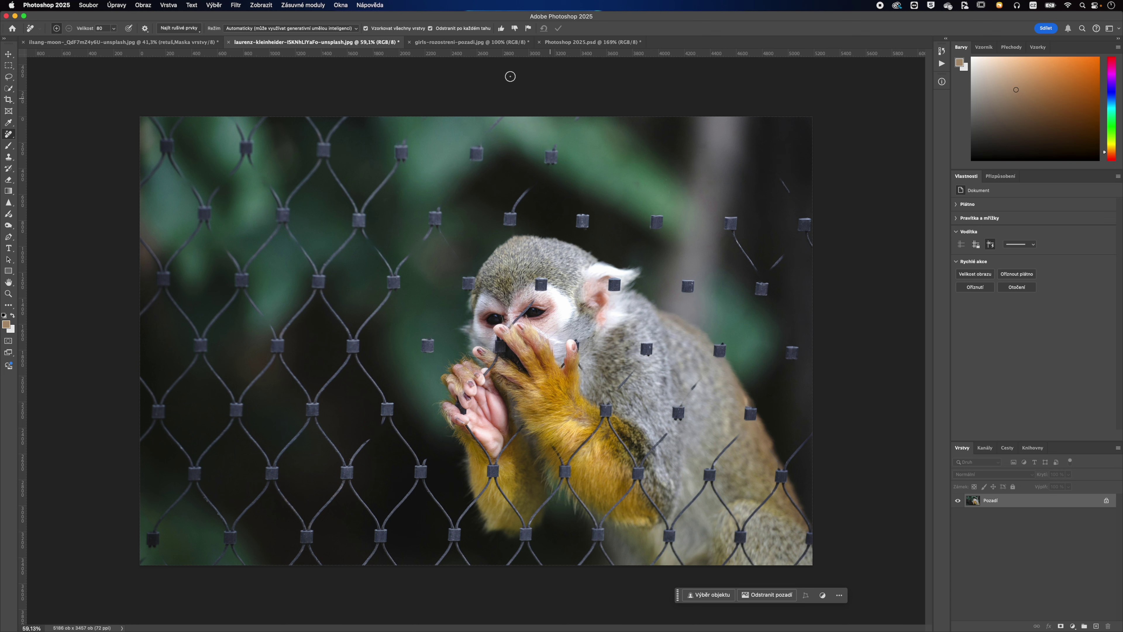
pyautogui.moveTo(554, 146); pyautogui.dragTo(510, 222)
# Mark the remaining middle and lower fence knots and wires, then apply the removal.
pyautogui.click(583, 220)
pyautogui.click(656, 222)
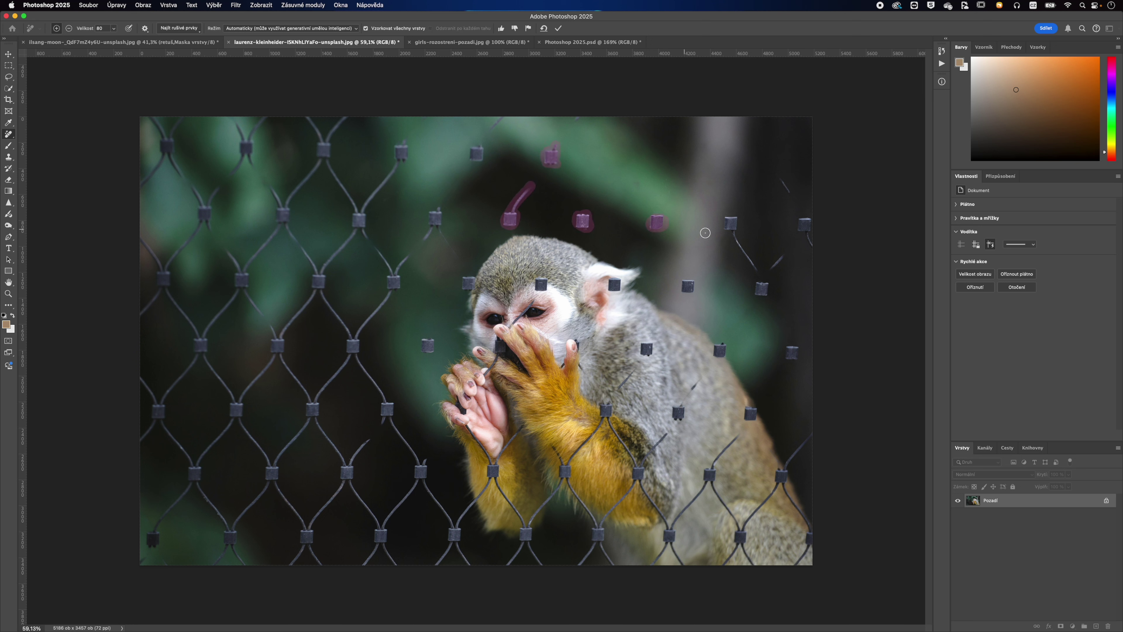
pyautogui.moveTo(731, 221); pyautogui.dragTo(786, 254)
pyautogui.moveTo(778, 177); pyautogui.dragTo(791, 195)
pyautogui.click(688, 287)
pyautogui.click(611, 284)
pyautogui.click(541, 284)
pyautogui.click(465, 283)
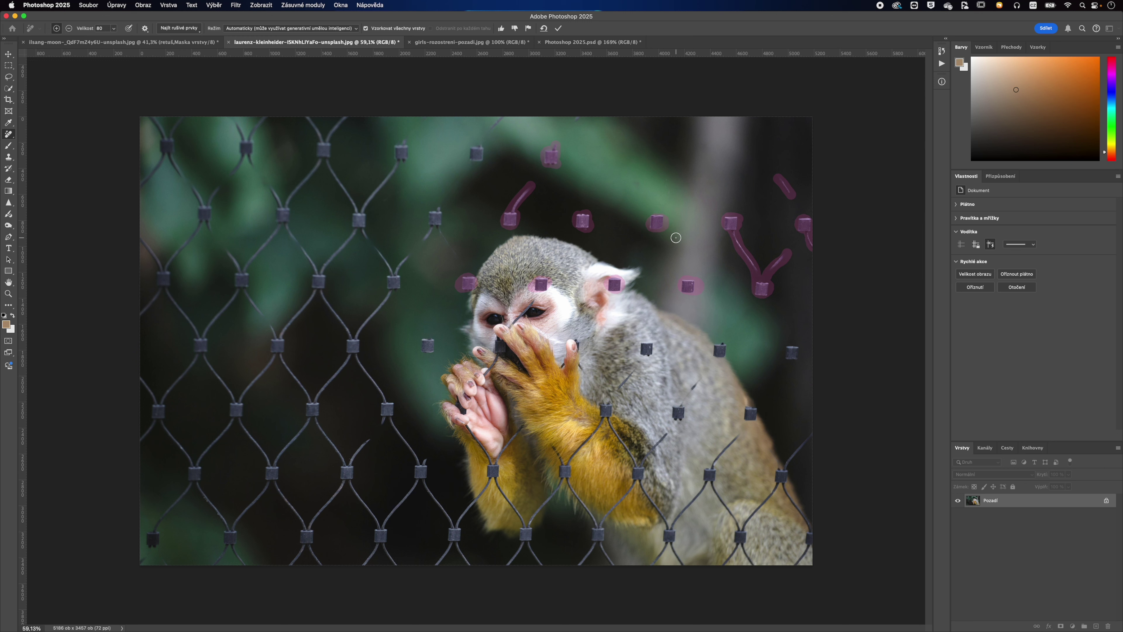
pyautogui.press('Return')
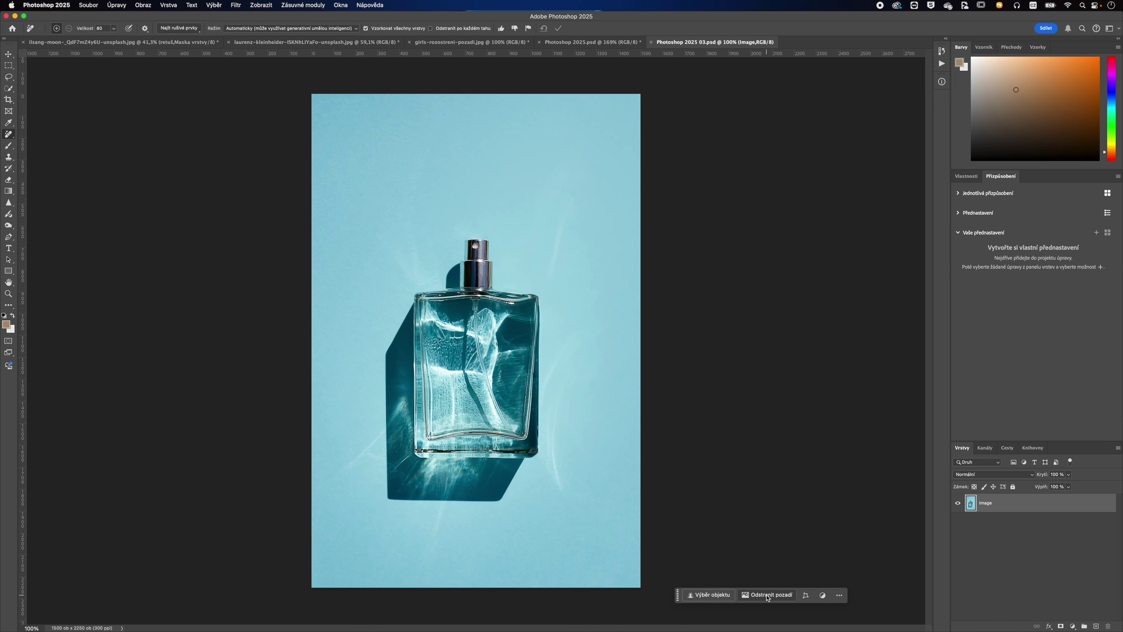
# Remove the perfume bottle's backdrop and generate a background from 'orchideje, pomeranče a badián'.
pyautogui.click(767, 596)
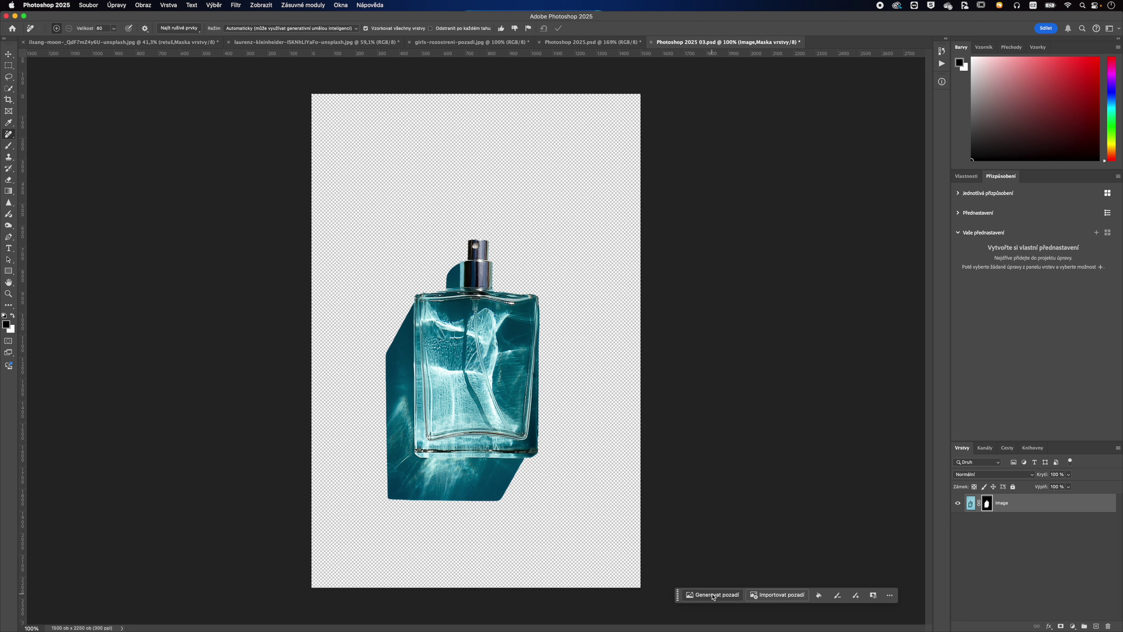
pyautogui.click(713, 596)
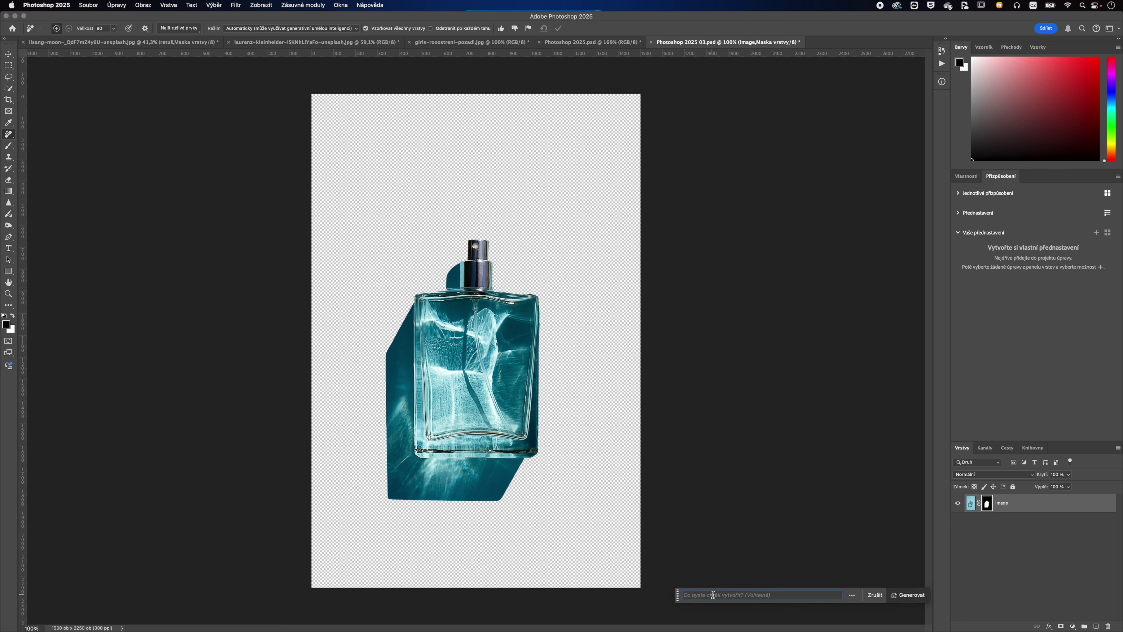
pyautogui.write('orchideje, pomeranče a badián')
pyautogui.click(909, 595)
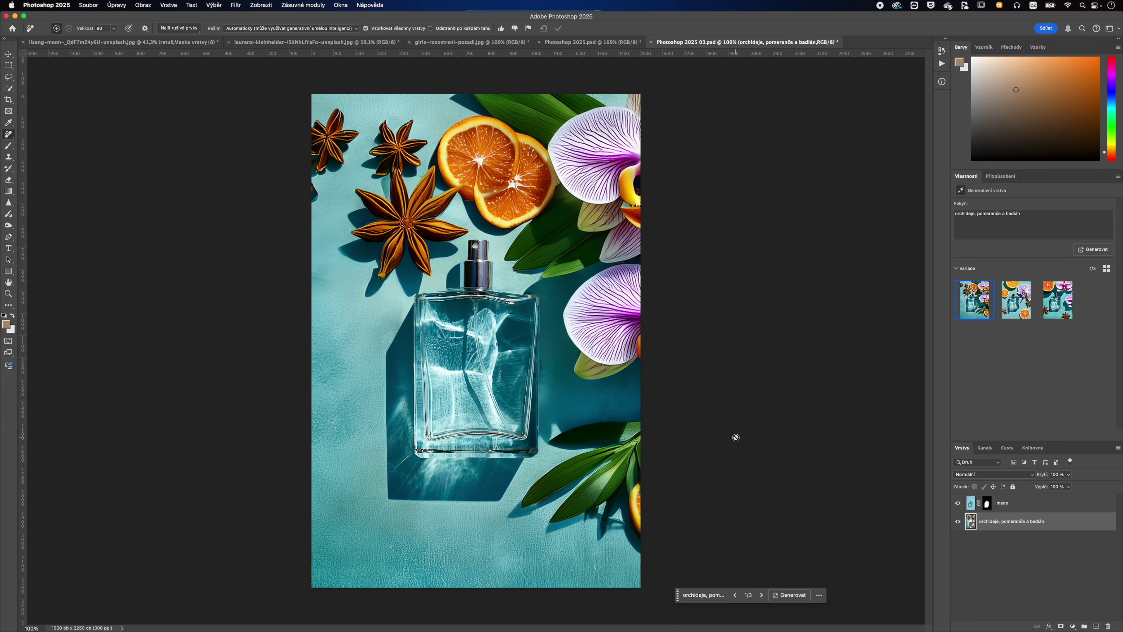
# Compare the three generated background variations and keep the first.
pyautogui.click(1018, 311)
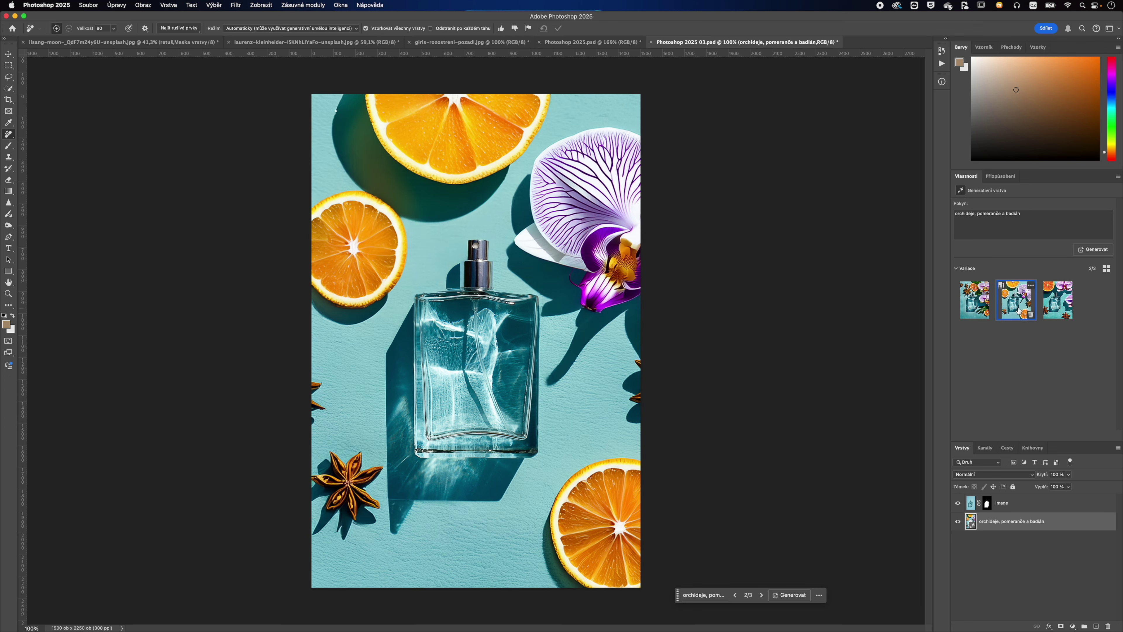
pyautogui.click(1052, 312)
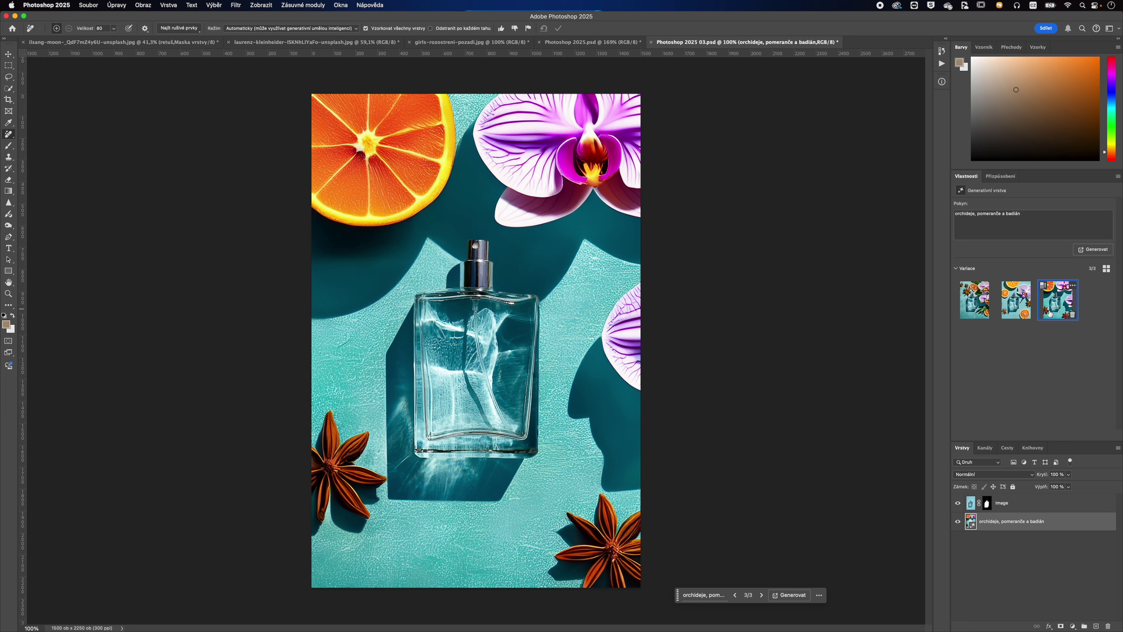
pyautogui.click(978, 312)
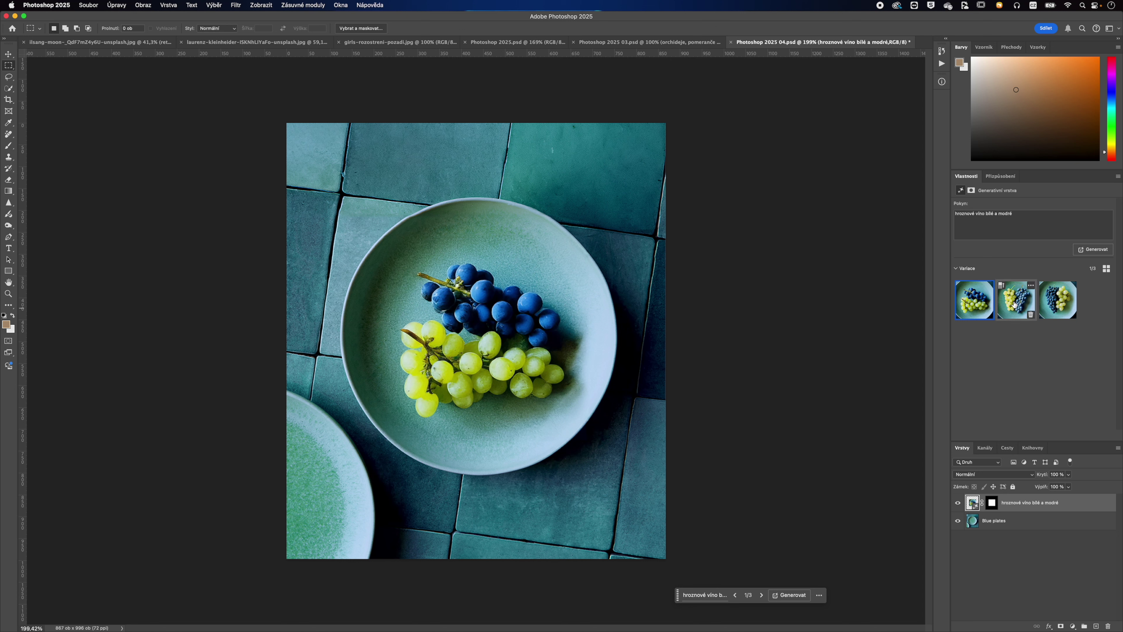
# Preview the grape variations, use Generate Similar, and browse the resulting six variations.
pyautogui.click(1015, 304)
pyautogui.click(1064, 305)
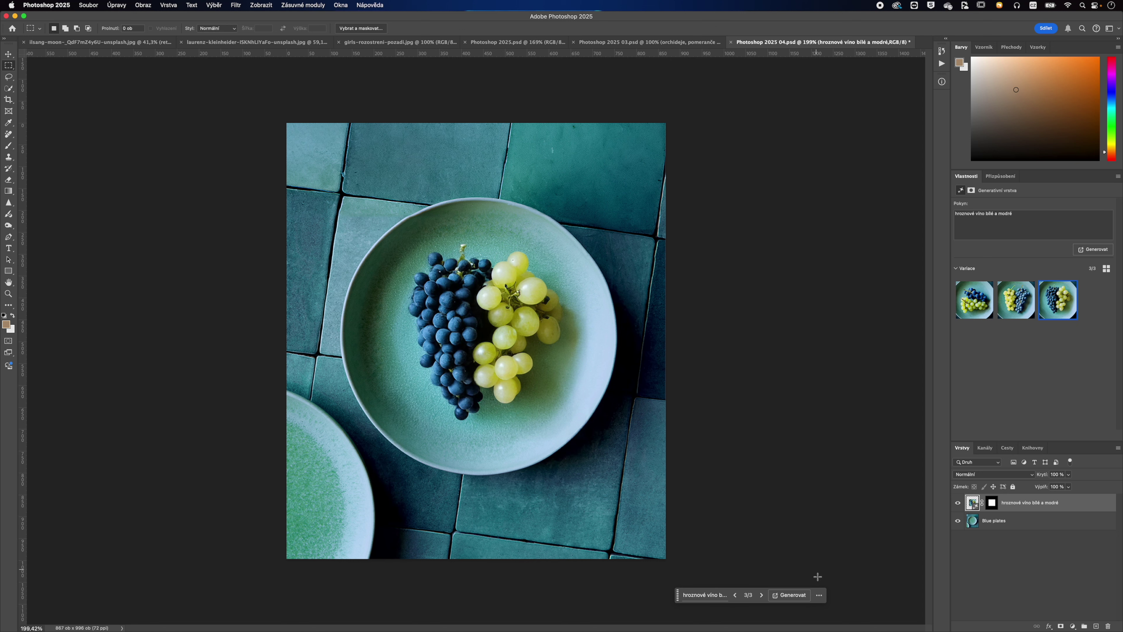
pyautogui.click(819, 595)
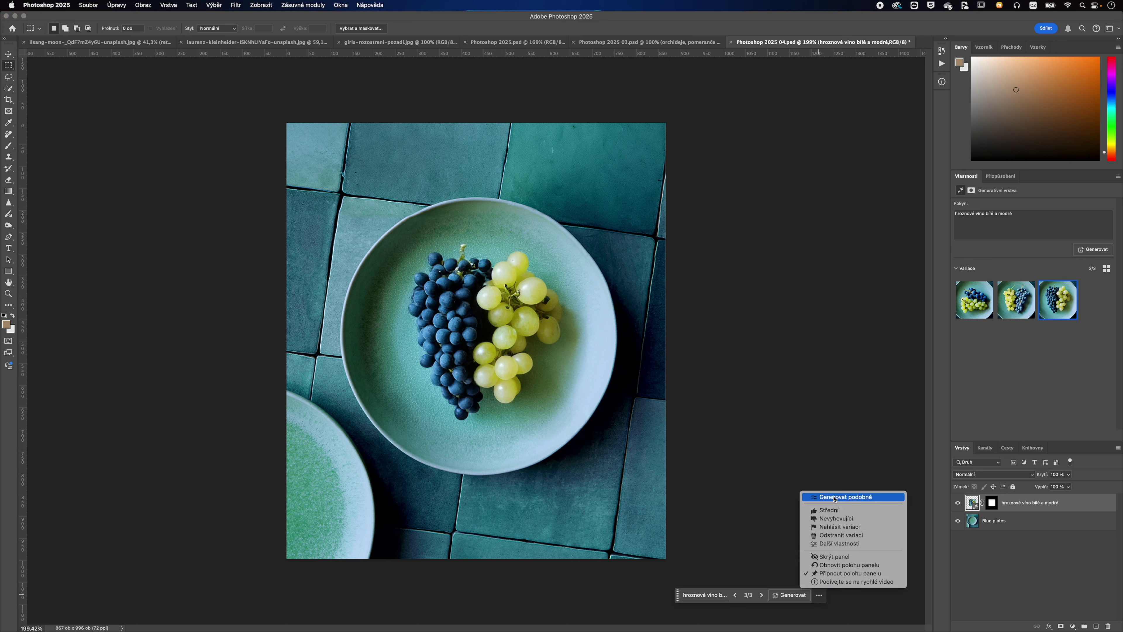
pyautogui.click(846, 498)
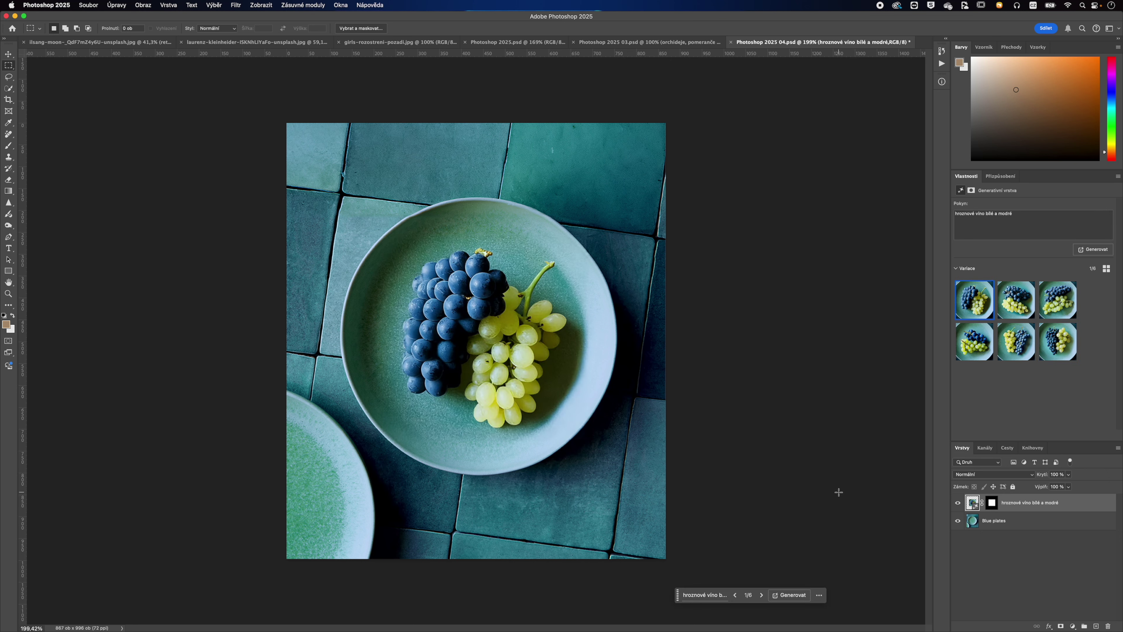
pyautogui.click(1019, 315)
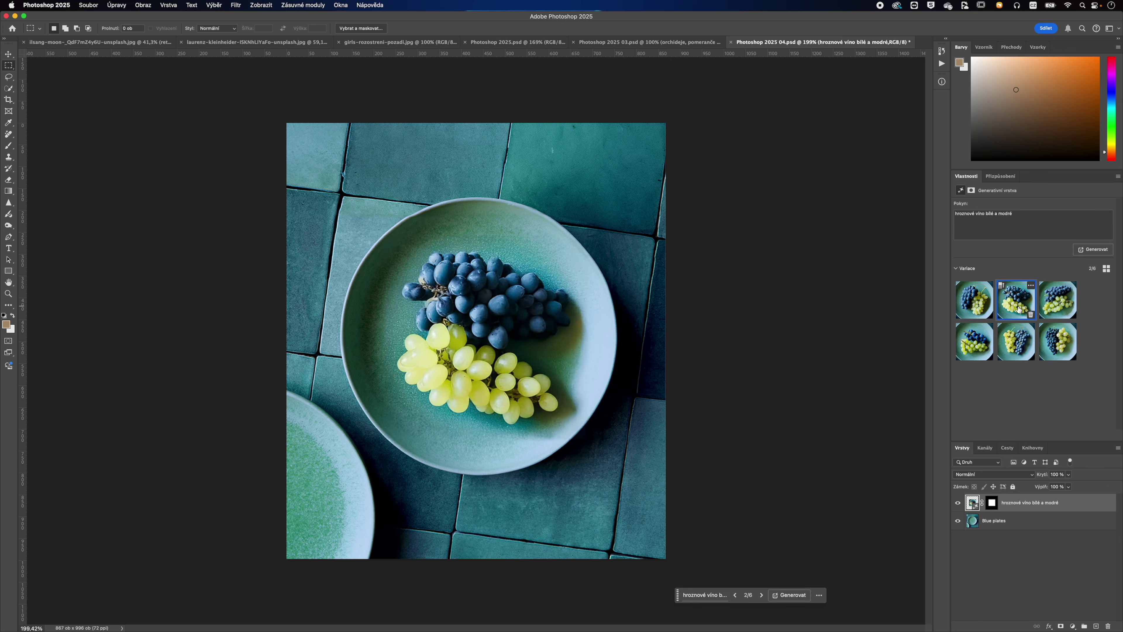
pyautogui.click(1054, 305)
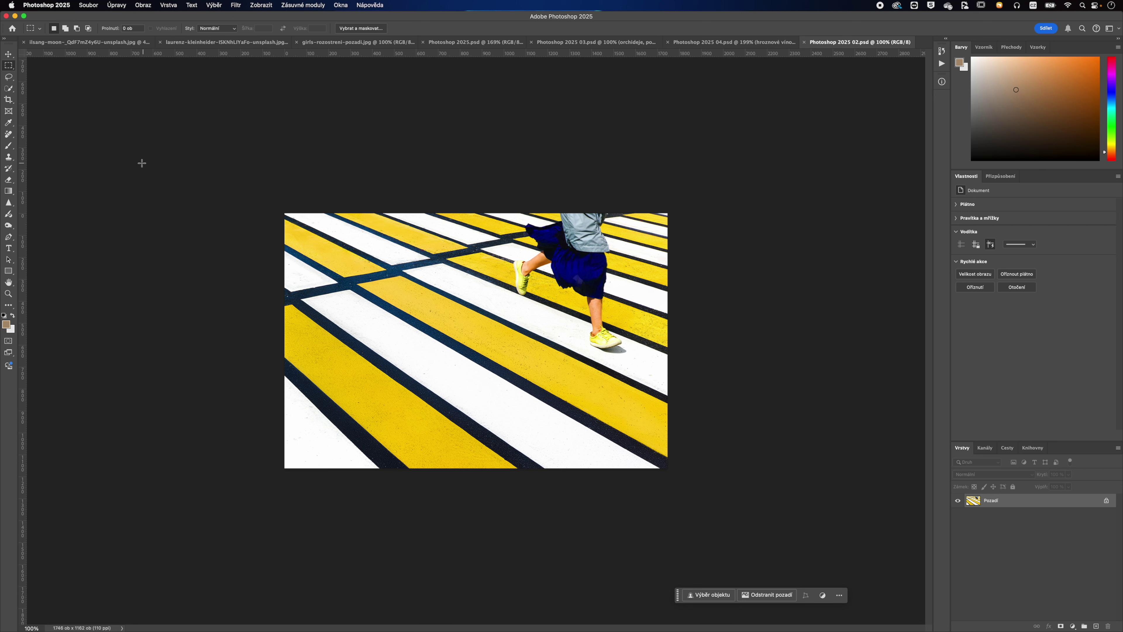
# Crop the crosswalk canvas outward to the right and down, filling it with Generative Expand.
pyautogui.click(9, 100)
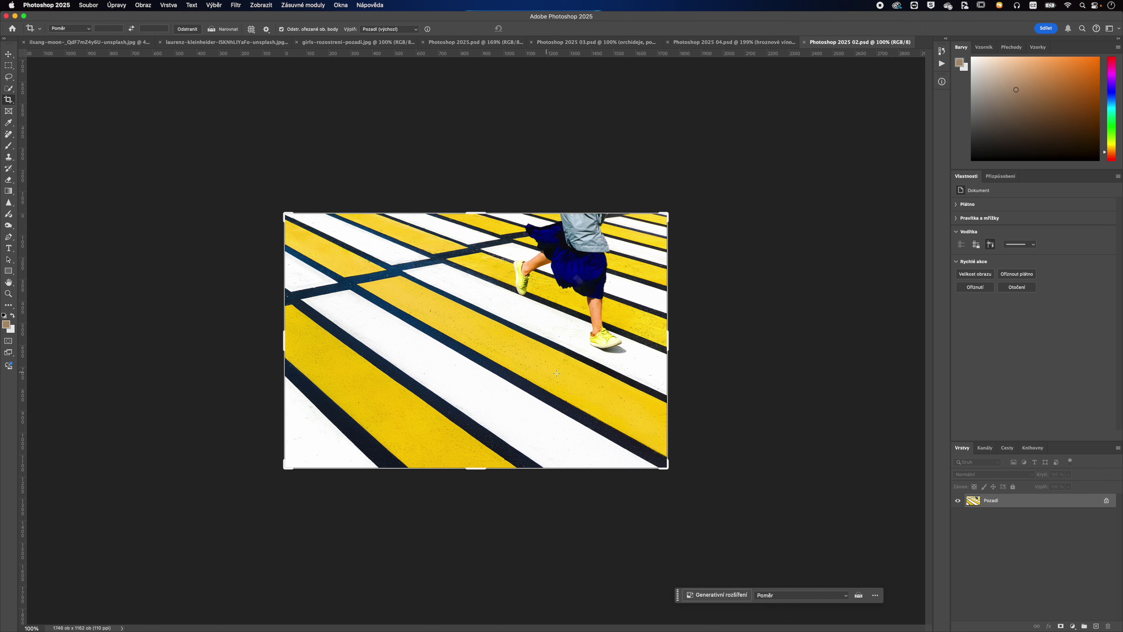
pyautogui.moveTo(668, 467); pyautogui.dragTo(705, 515)
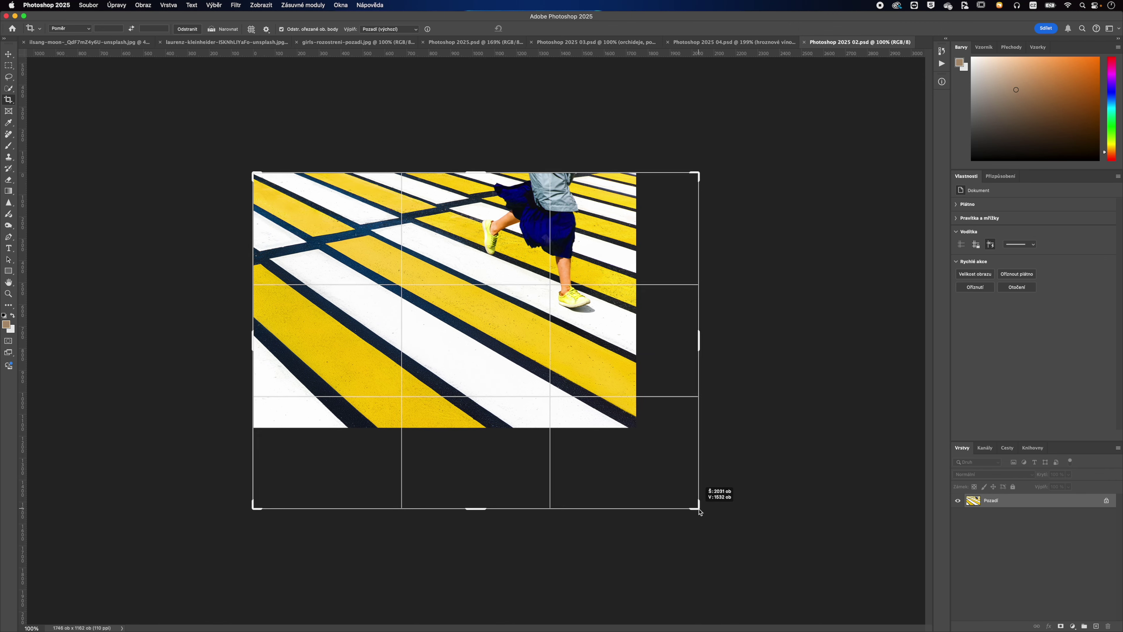
pyautogui.moveTo(705, 516); pyautogui.dragTo(721, 516)
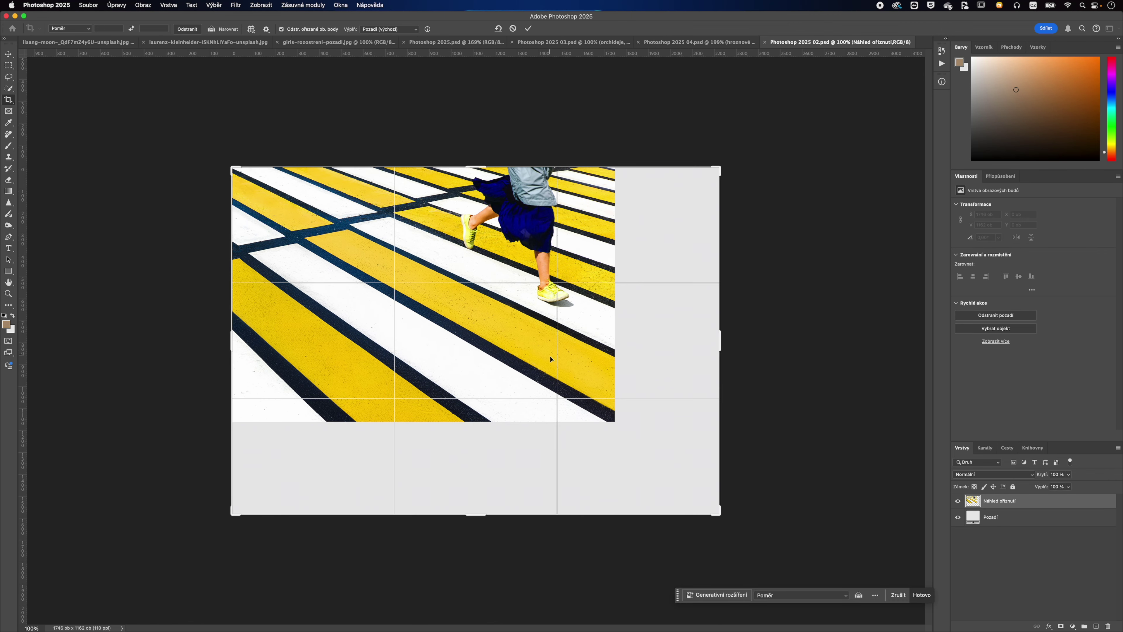
pyautogui.click(385, 29)
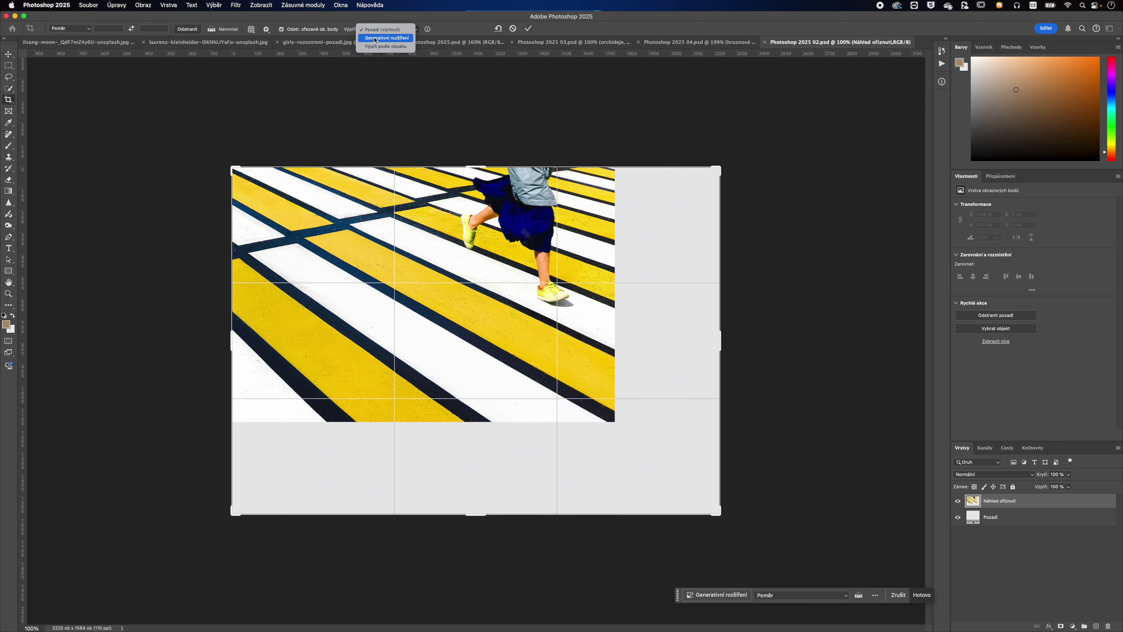
pyautogui.click(386, 39)
pyautogui.click(528, 29)
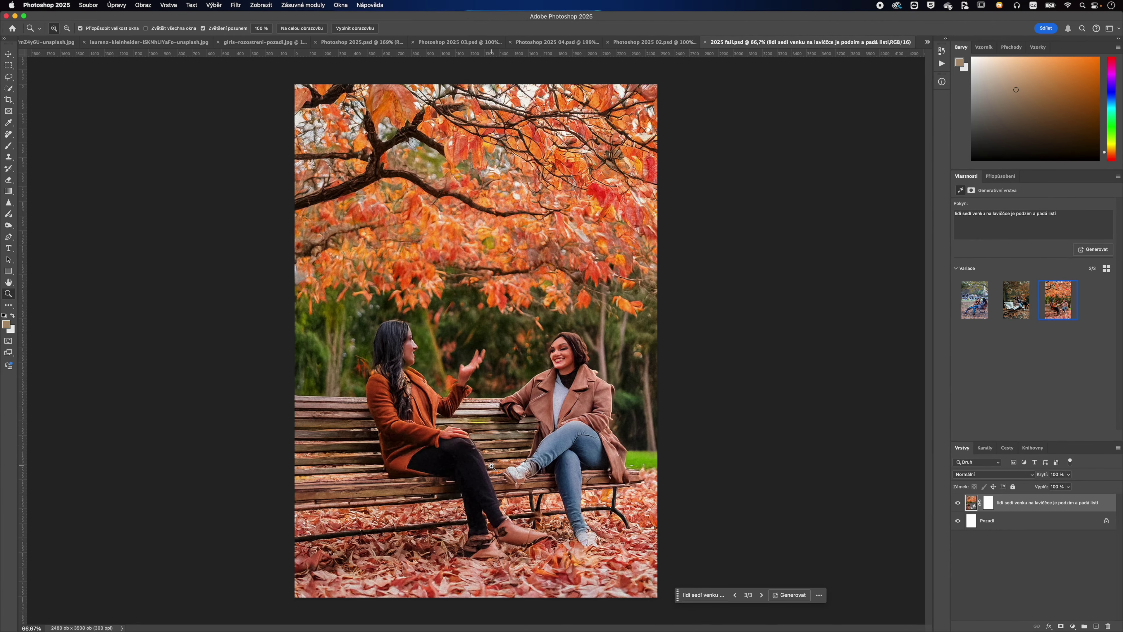
# Zoom in on the bench women, then preview the three autumn variations, ending on the third.
pyautogui.moveTo(492, 466); pyautogui.dragTo(743, 358)
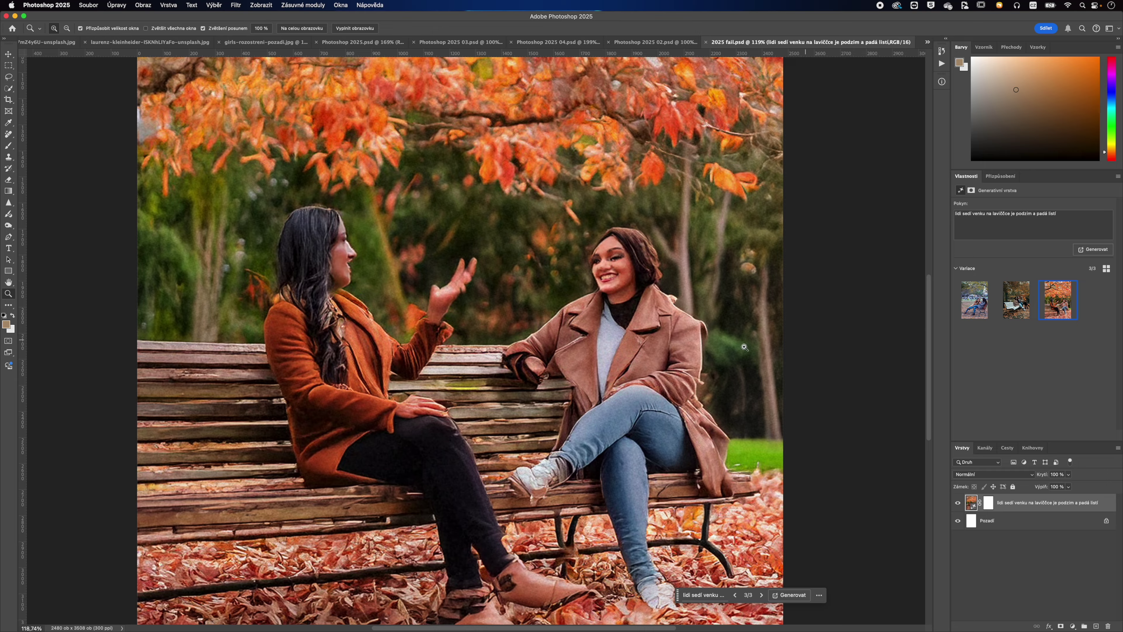
pyautogui.moveTo(914, 330); pyautogui.dragTo(681, 358)
pyautogui.click(975, 300)
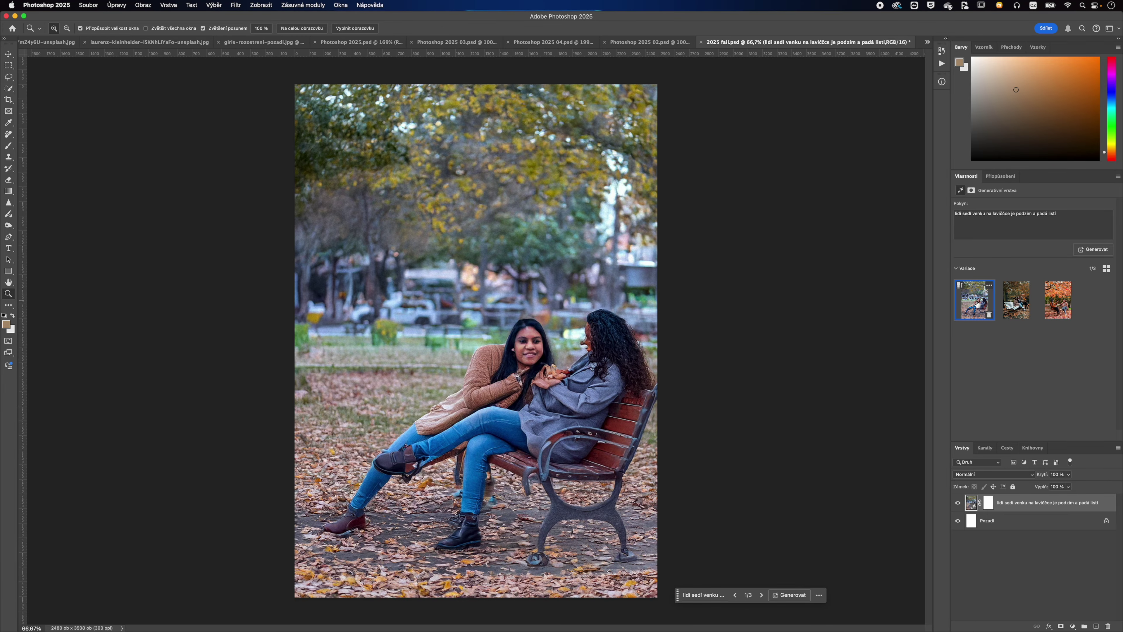
pyautogui.click(1014, 307)
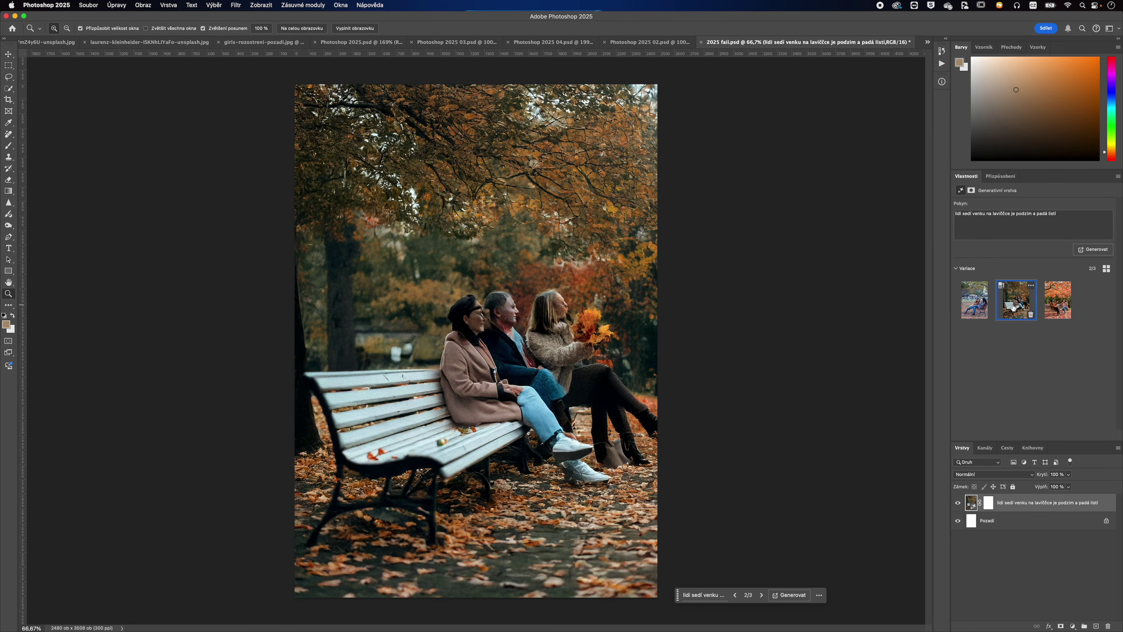
pyautogui.click(1048, 308)
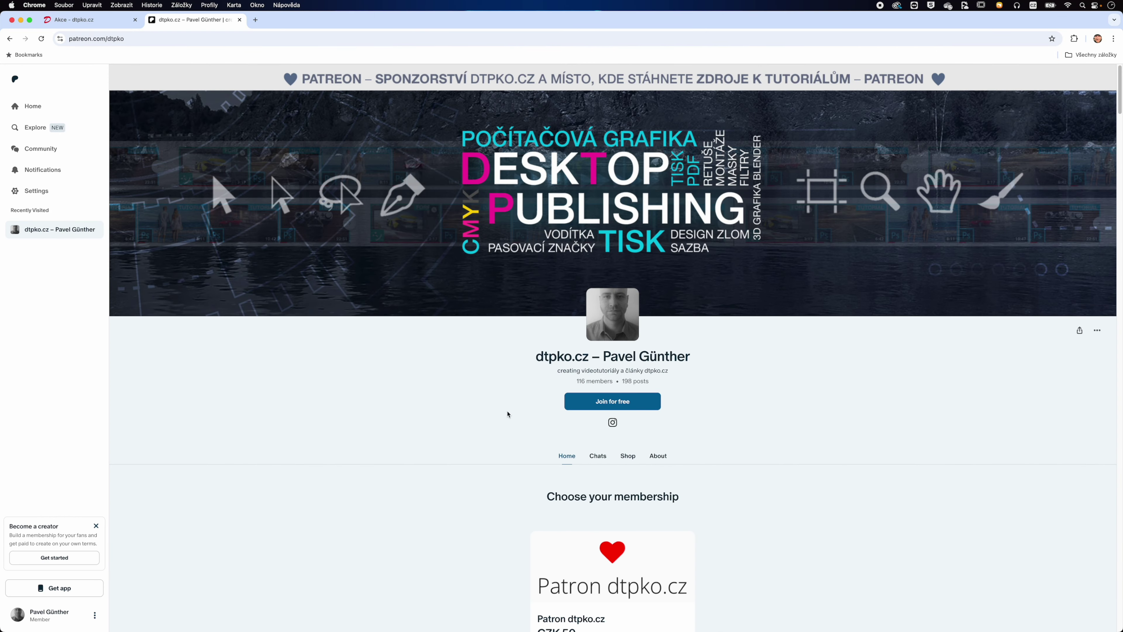
# Open dtpko.cz's ON-LINE KURZY page and scroll to the Photoshop course cards with prices.
pyautogui.scroll(-6, 708, 416)
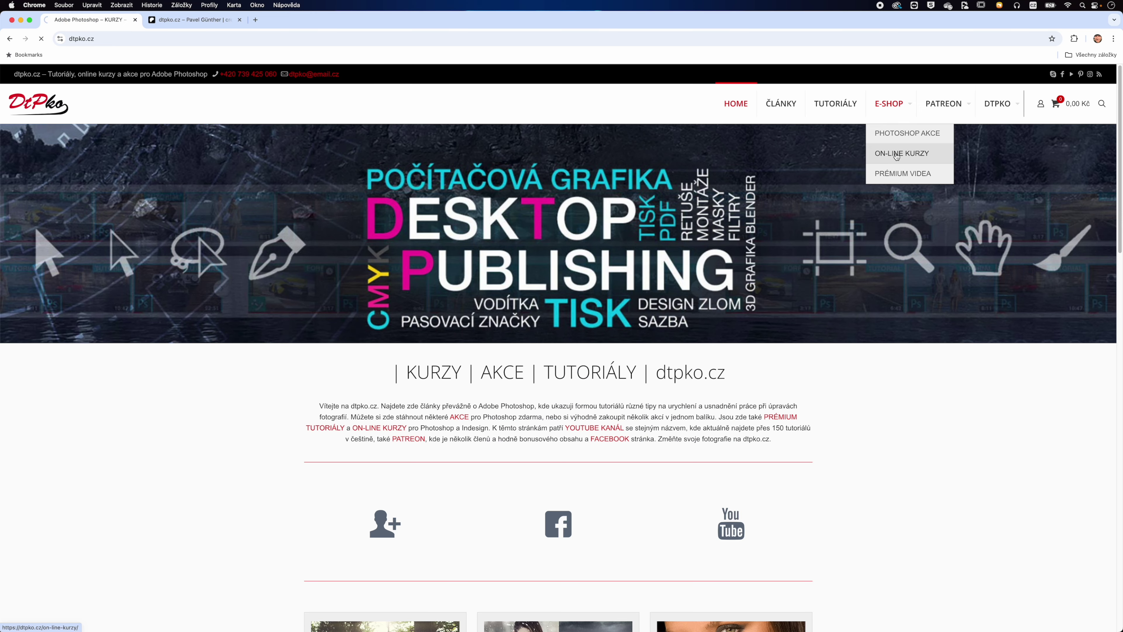
pyautogui.click(896, 155)
pyautogui.scroll(-1, 551, 275)
pyautogui.scroll(-8, 551, 275)
pyautogui.scroll(-10, 550, 275)
pyautogui.scroll(-10, 551, 275)
pyautogui.scroll(-8, 550, 275)
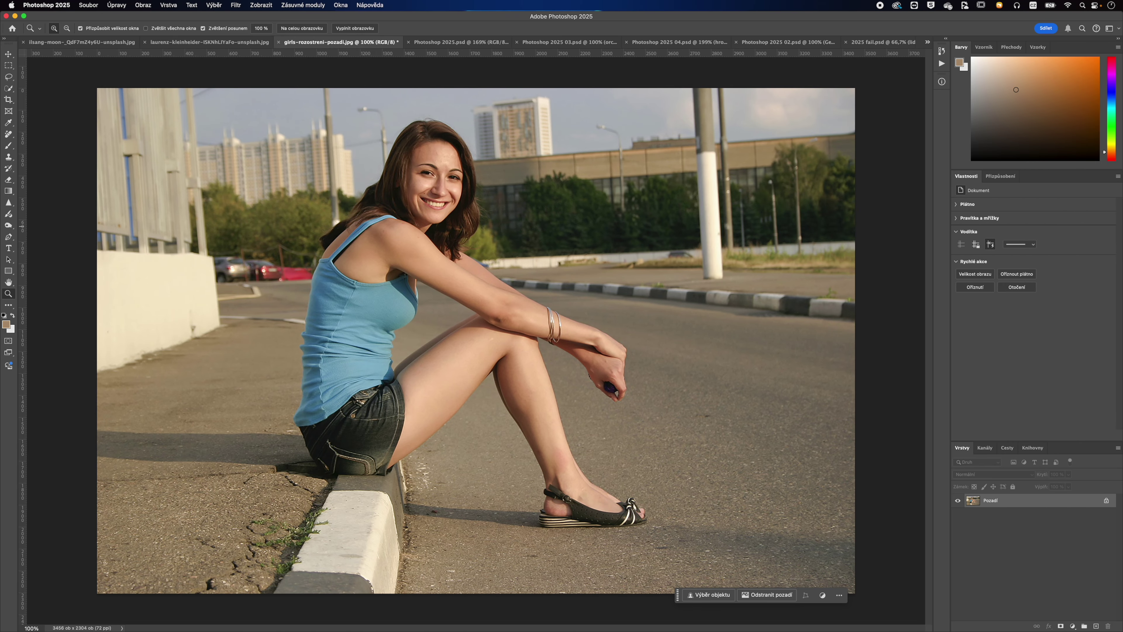